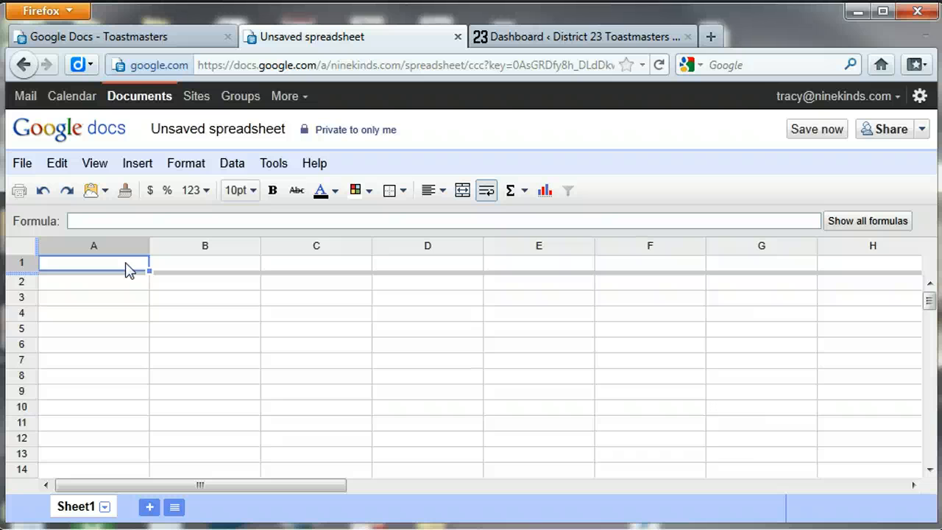
Enter the column headers "Member Name" in cell A1 and "Award" in cell B1.
text(Member Name)
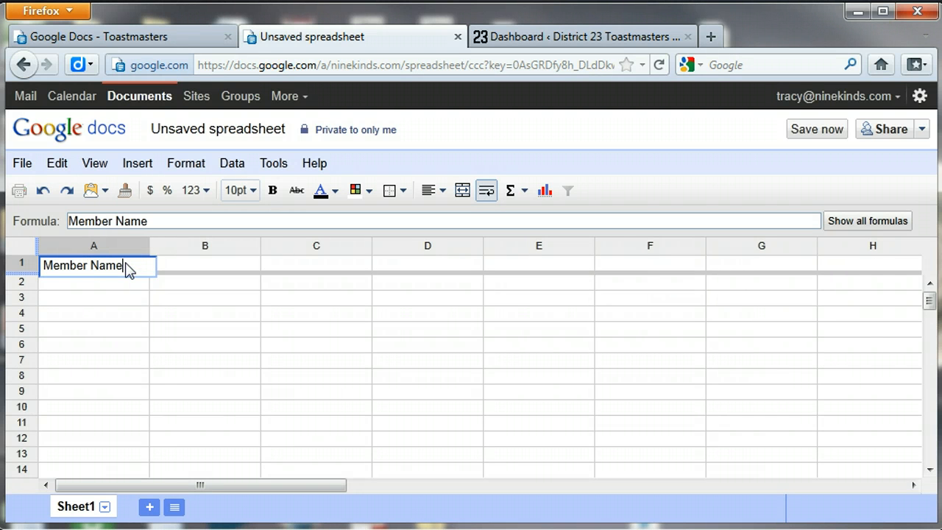
key(Tab)
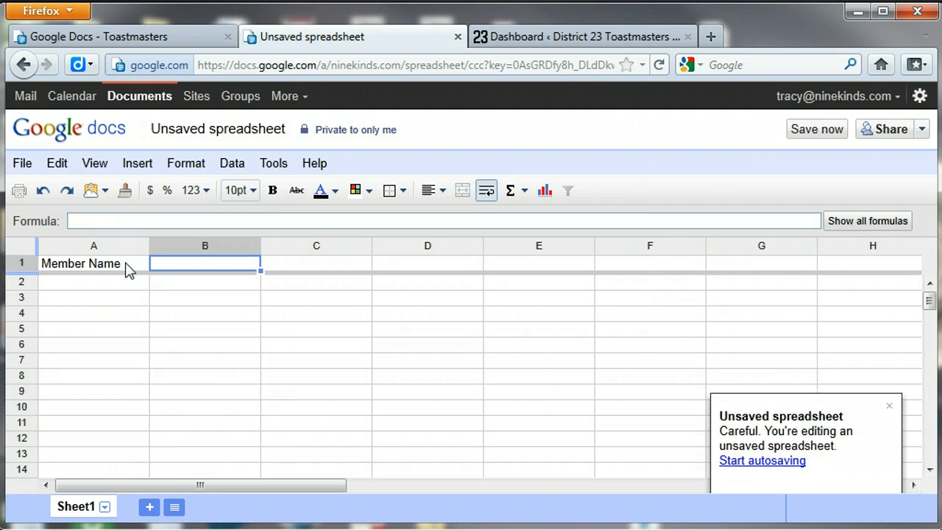
text(Awards)
key(BackSpace)
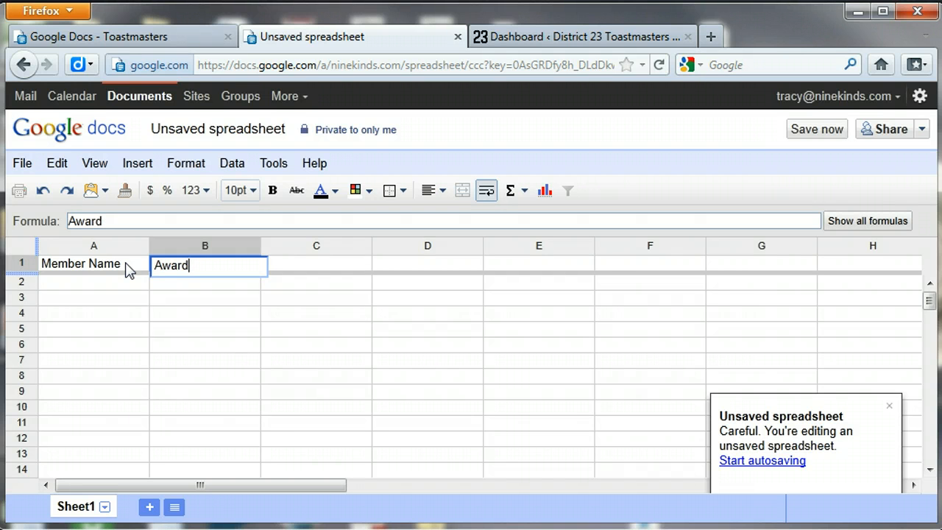
click(122, 284)
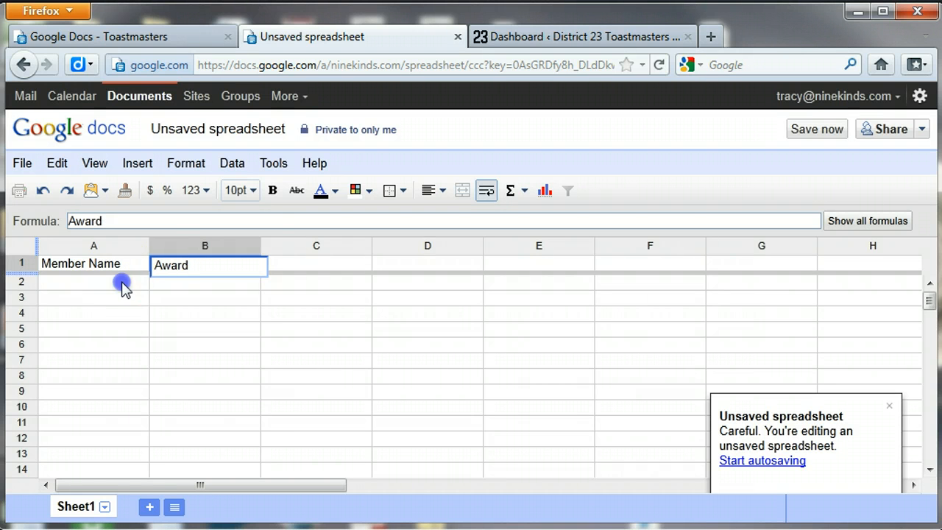
Make the header cells A1 and B1 bold and set their font size to 12pt.
click(70, 266)
drag(70, 266, 211, 274)
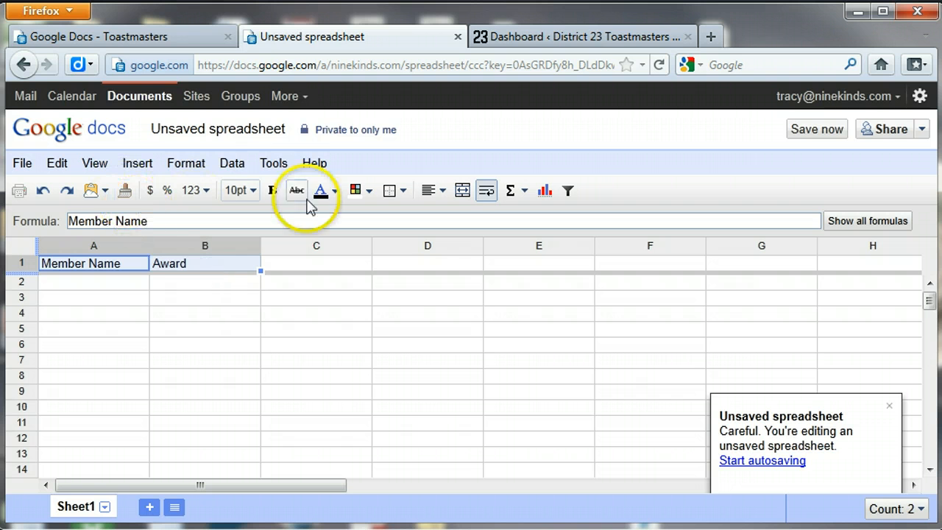
click(274, 191)
click(252, 191)
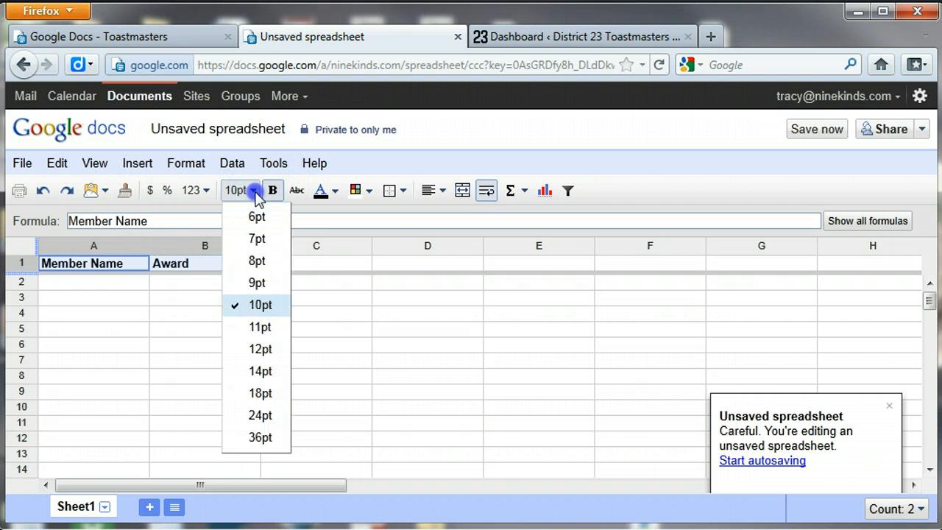
click(261, 349)
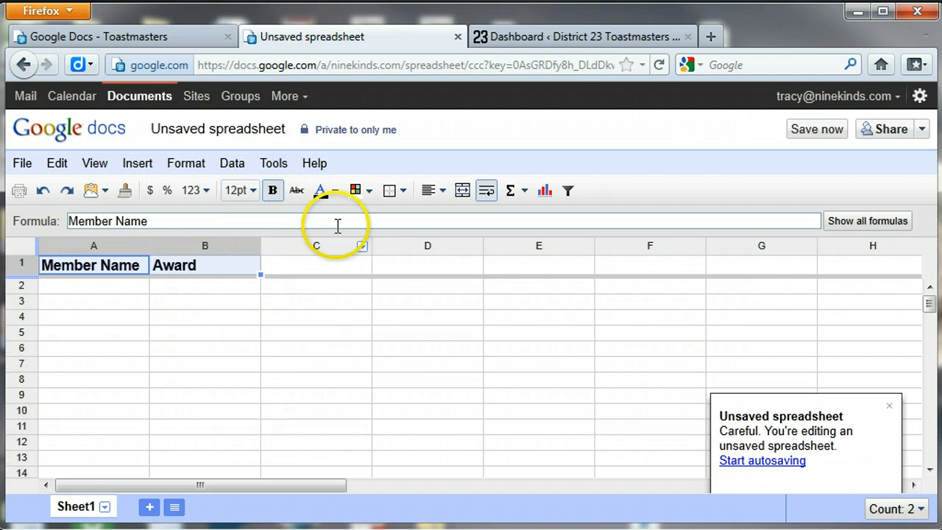
Try a red background on header cells A1 and B1, and restore the background to white.
click(359, 189)
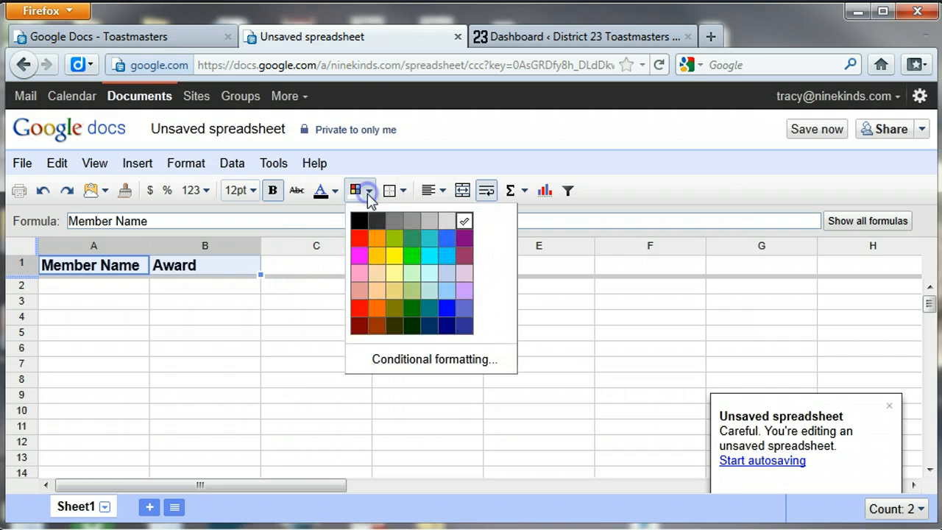
click(358, 238)
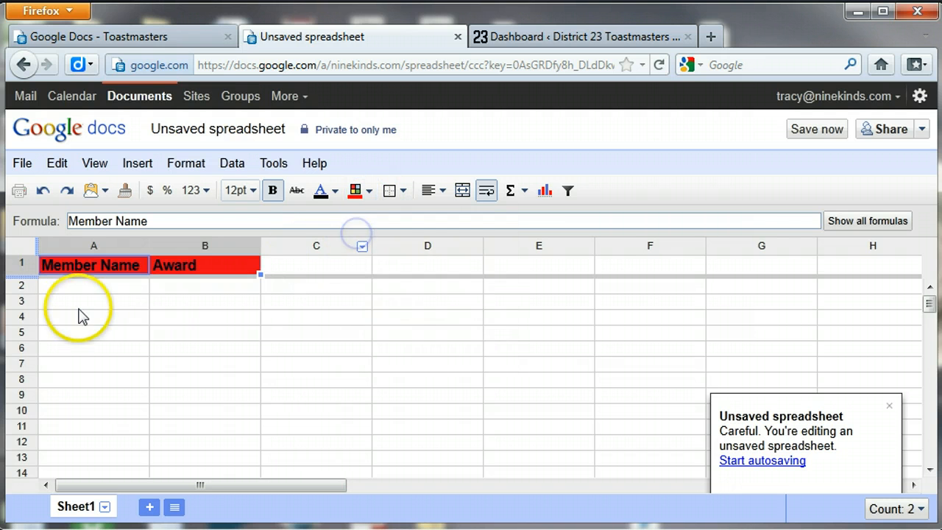
click(360, 191)
click(464, 221)
Set the text color of the header cells A1 and B1 to red.
click(331, 191)
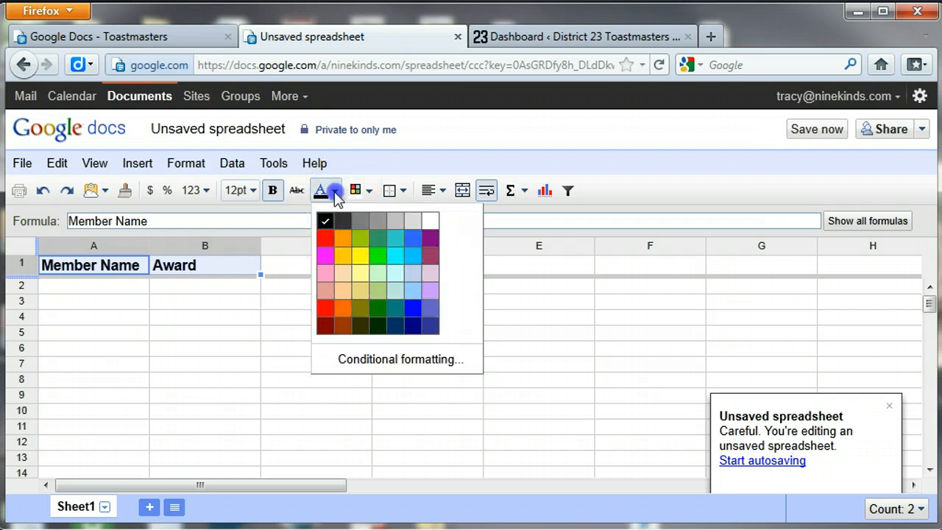
click(326, 240)
Enter the first member's full name in cell A2 and the award CC in cell B2.
click(63, 286)
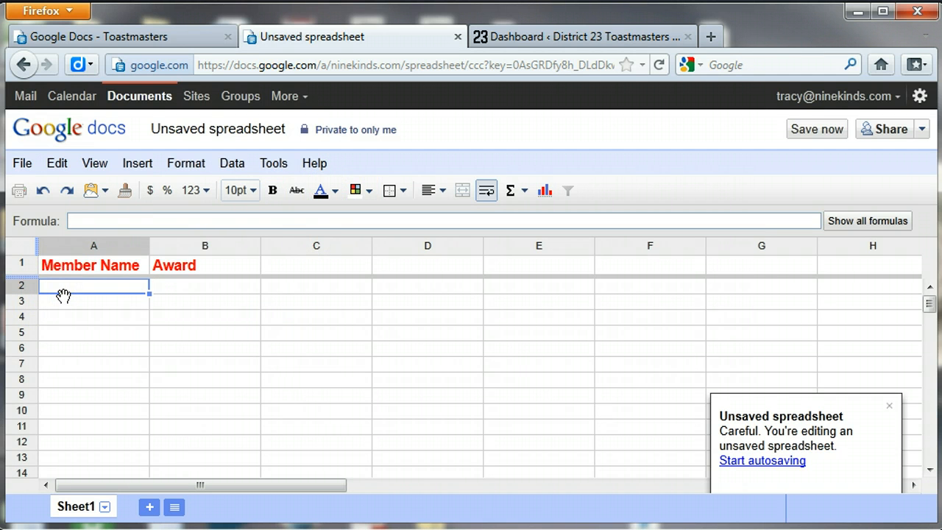
text(John Smith)
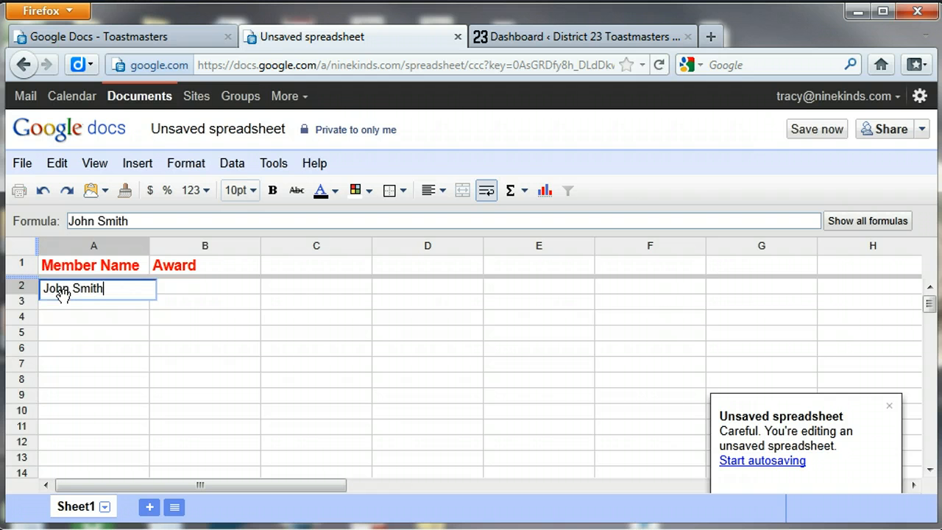
key(Tab)
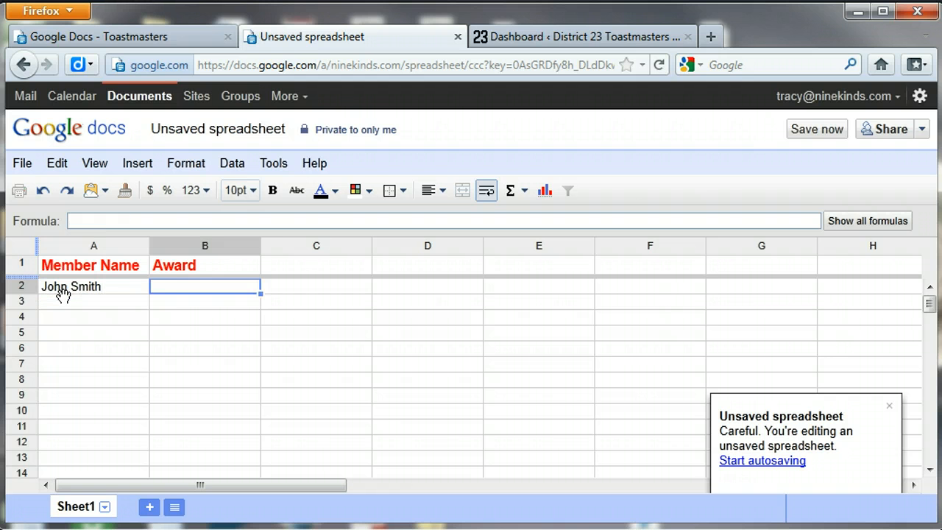
text(CC)
key(Return)
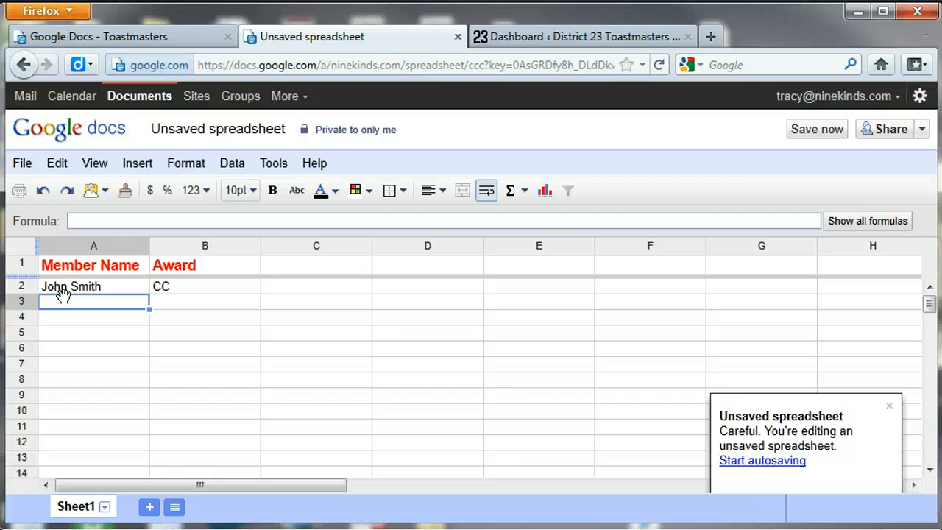
Enter the second member's full name in cell A3 and the award ACG in cell B3.
text(Joe Smoth)
key(BackSpace)
key(BackSpace)
key(BackSpace)
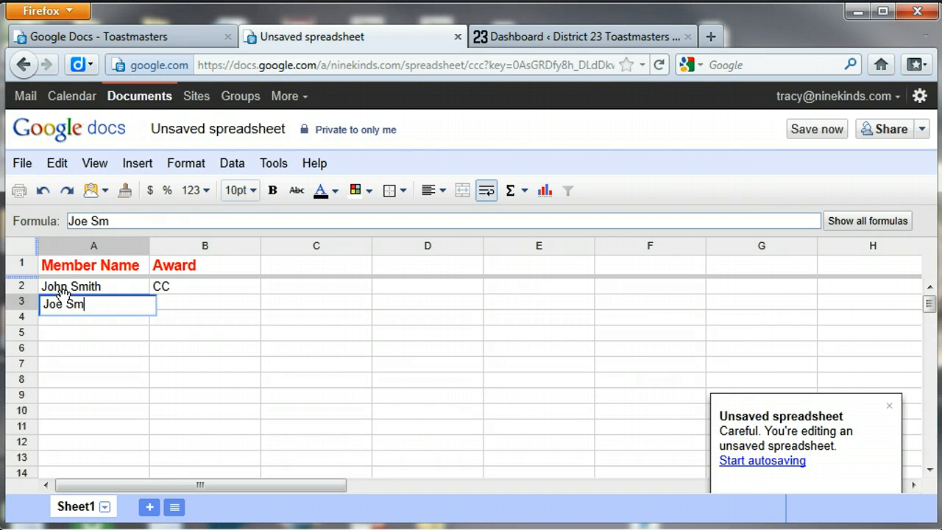
text(ith)
key(Tab)
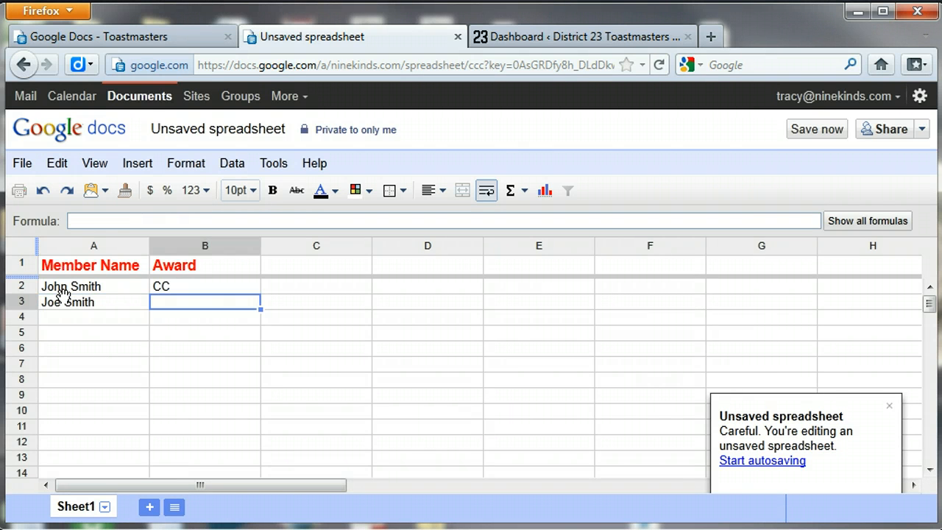
text(ACG)
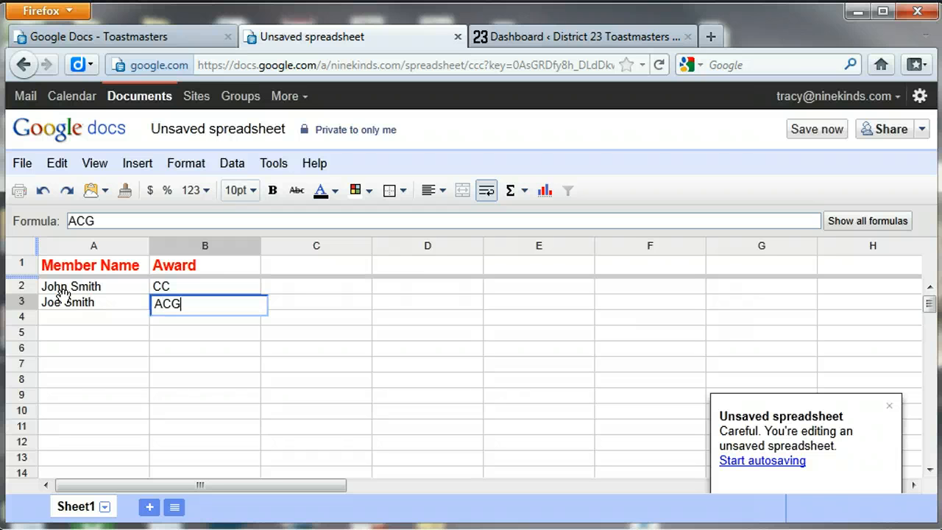
key(Return)
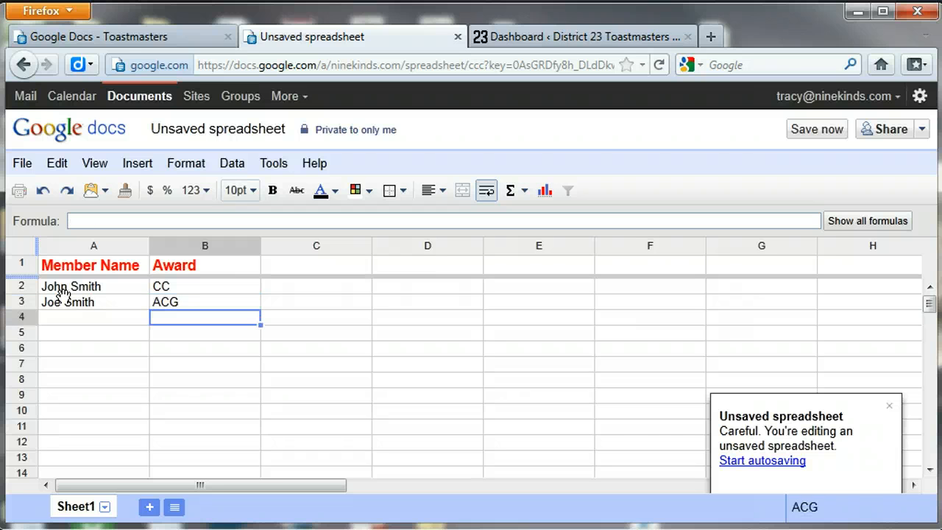
Enter the third member's full name in cell A4 and the award DTM in cell B4.
key(Left)
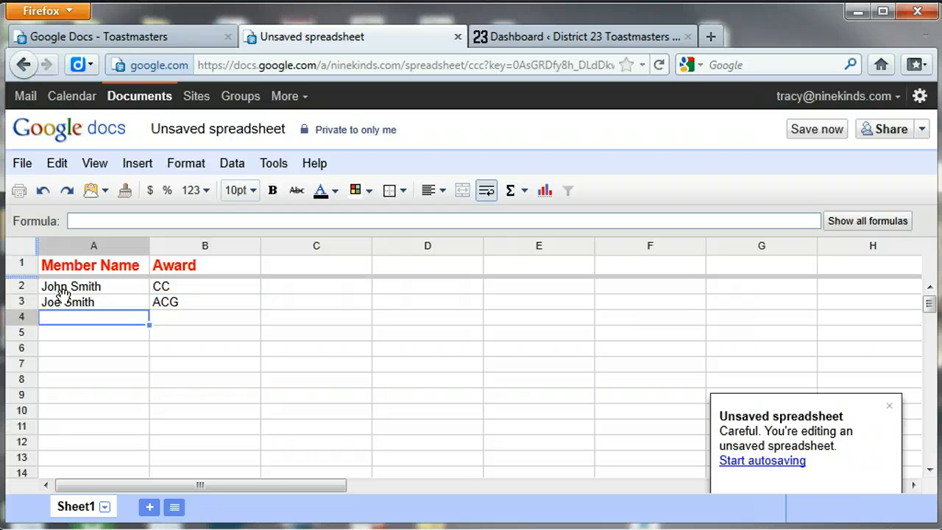
text(Jane Do)
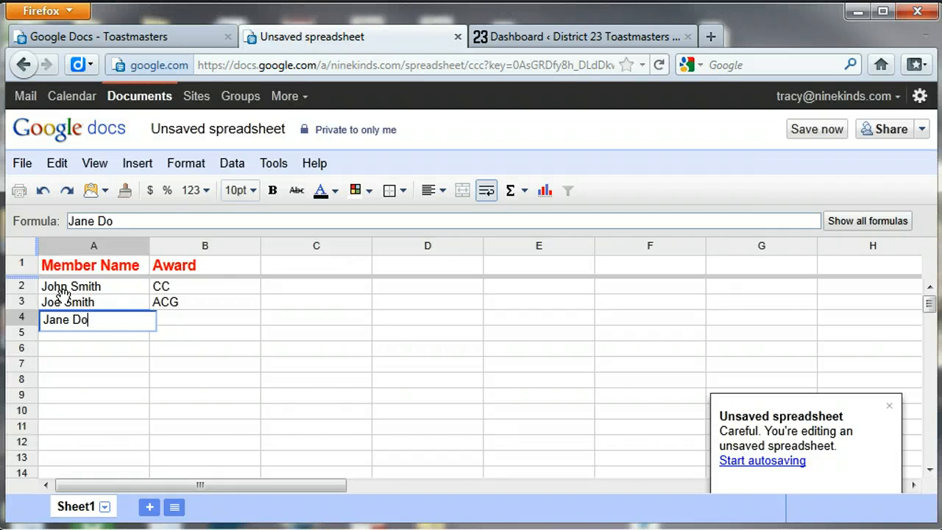
text(e)
key(Tab)
text(D)
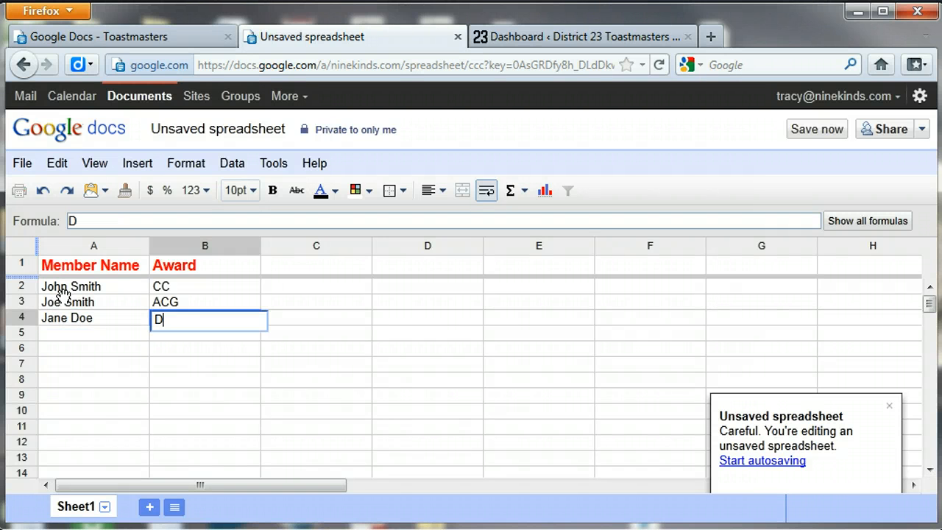
text(TM)
key(Return)
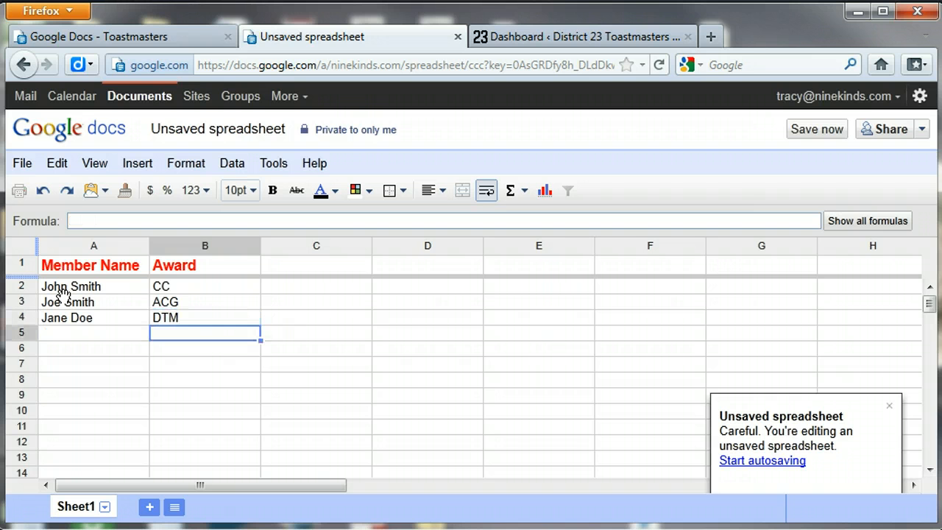
key(Left)
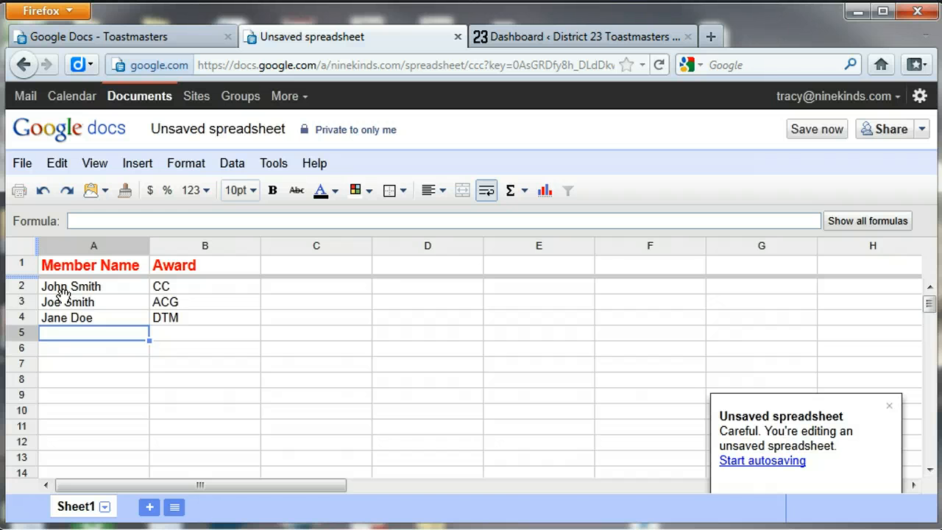
Save the new spreadsheet under the name "Member Awards".
click(922, 129)
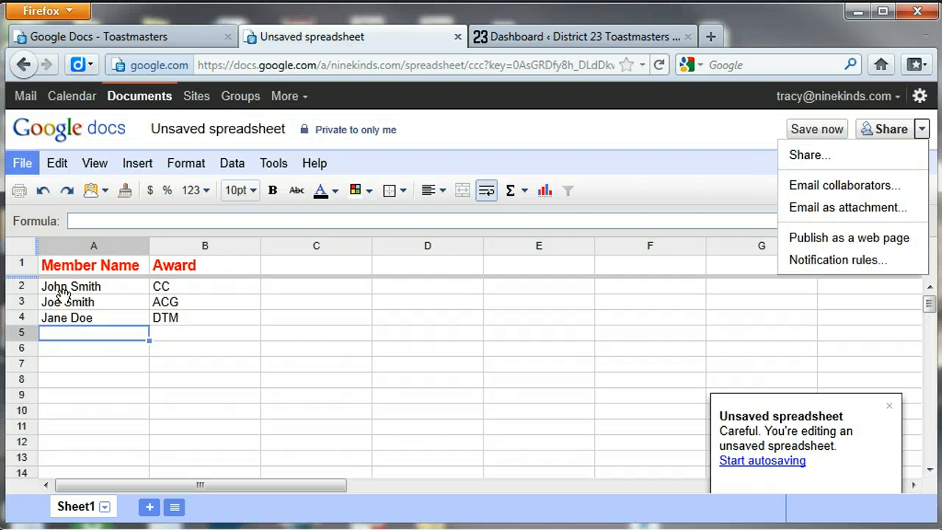
click(22, 162)
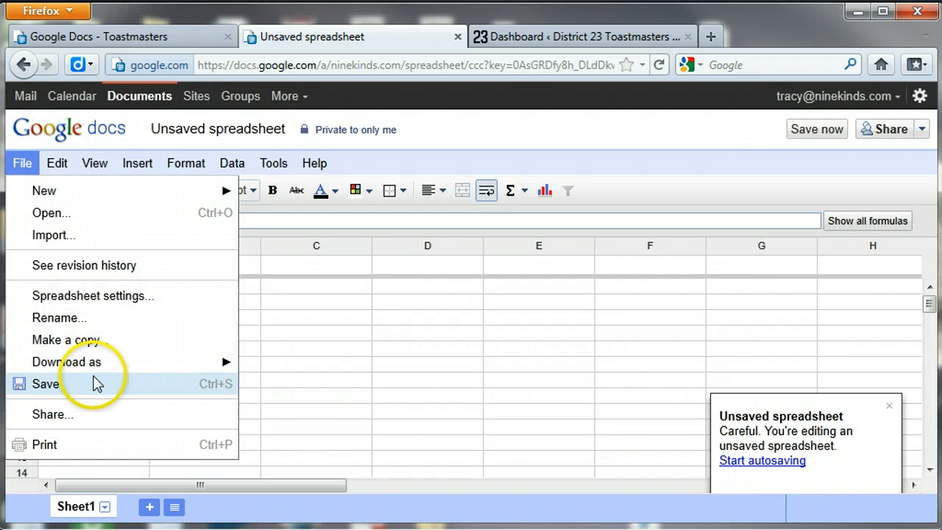
click(94, 383)
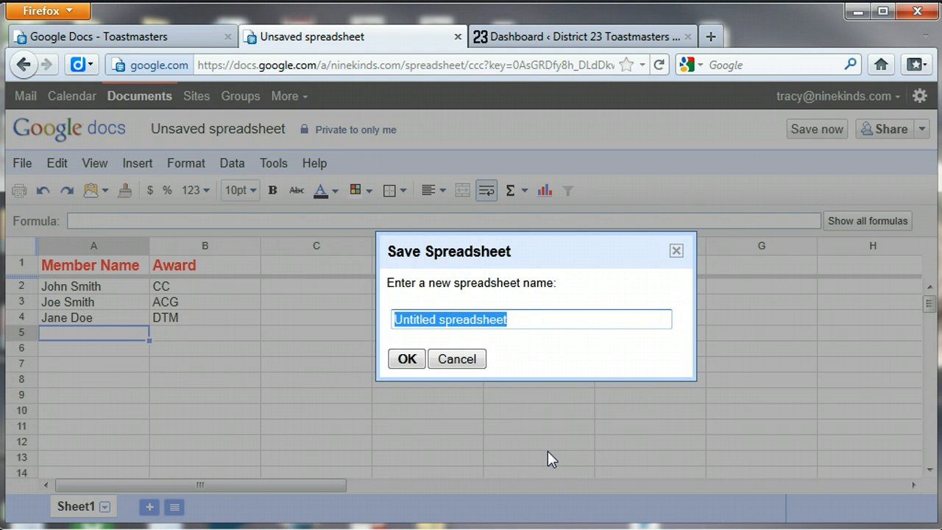
text(Member Awar)
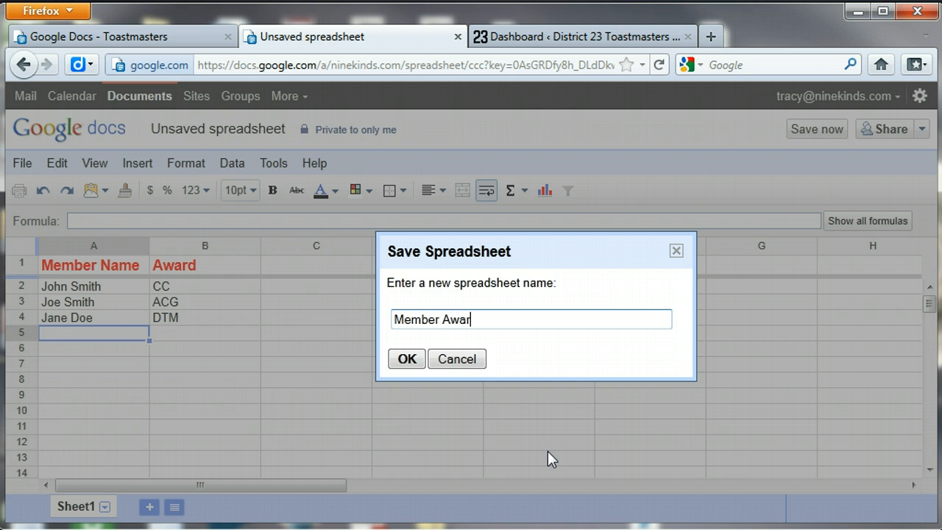
text(ds)
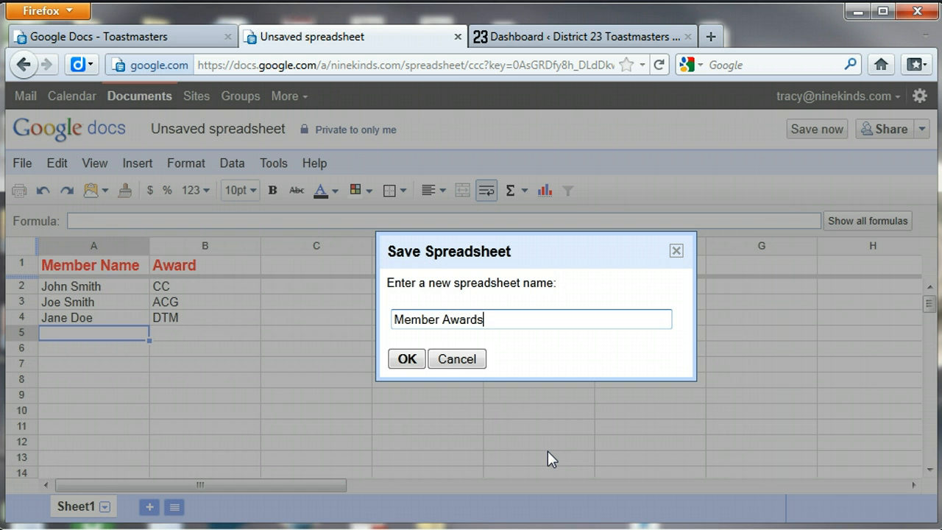
click(405, 358)
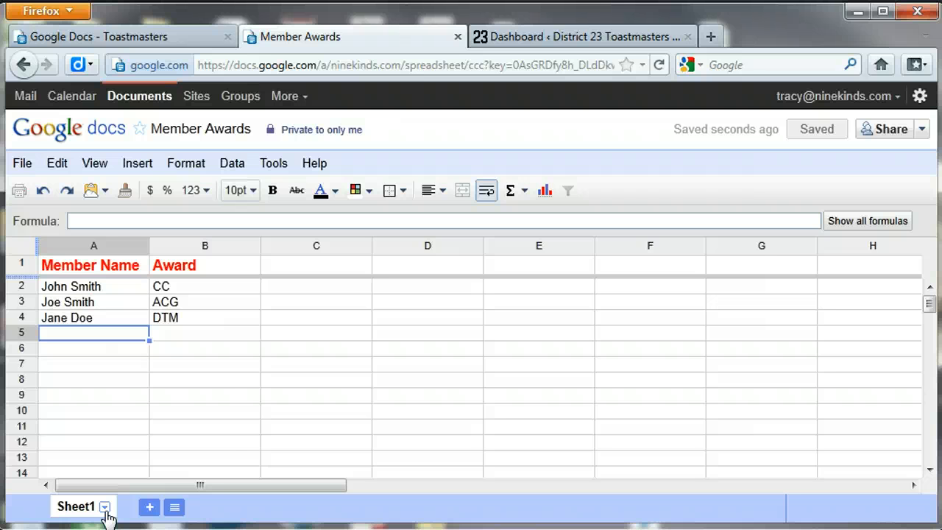
Rename the sheet Sheet1 to 2011 and save the spreadsheet.
click(105, 508)
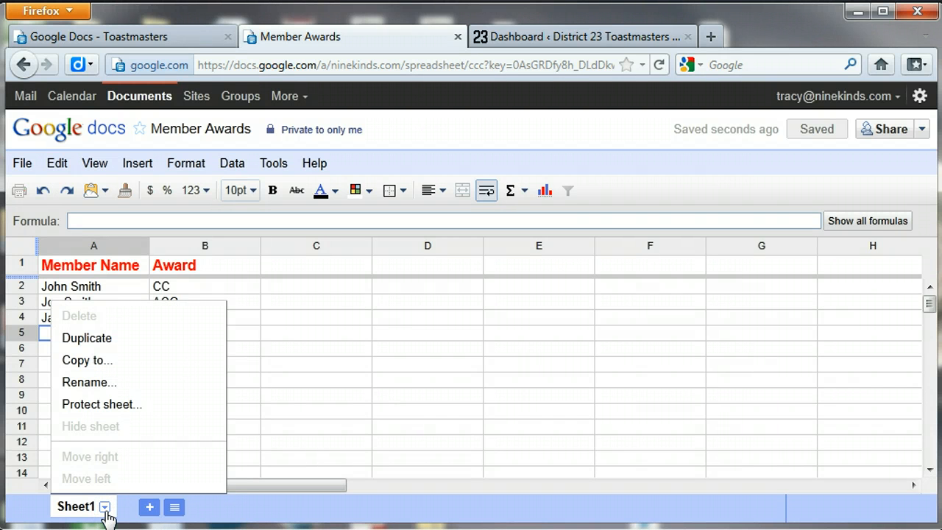
click(117, 383)
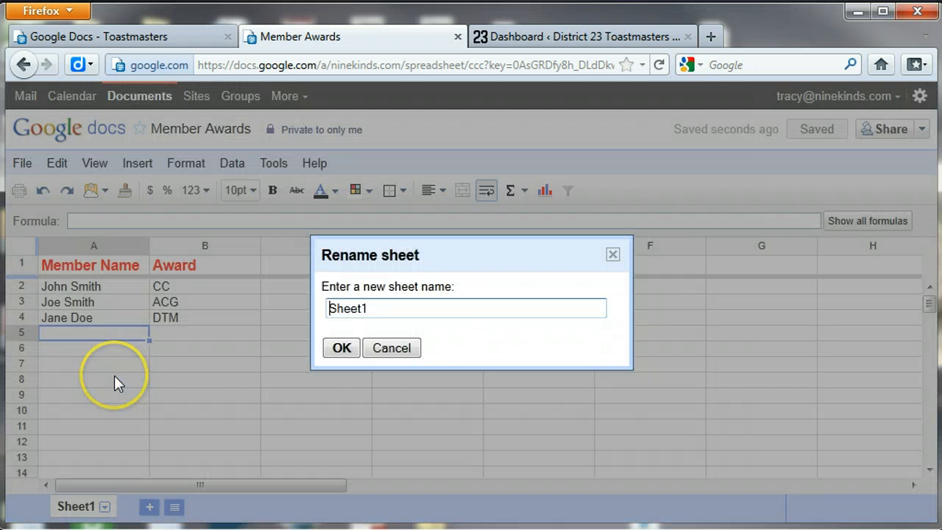
double_click(417, 310)
text(2011)
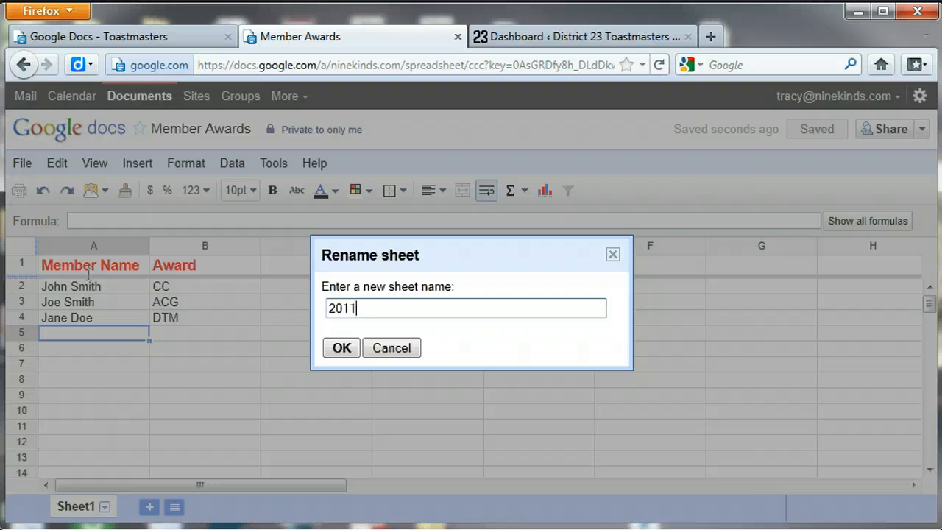
click(352, 350)
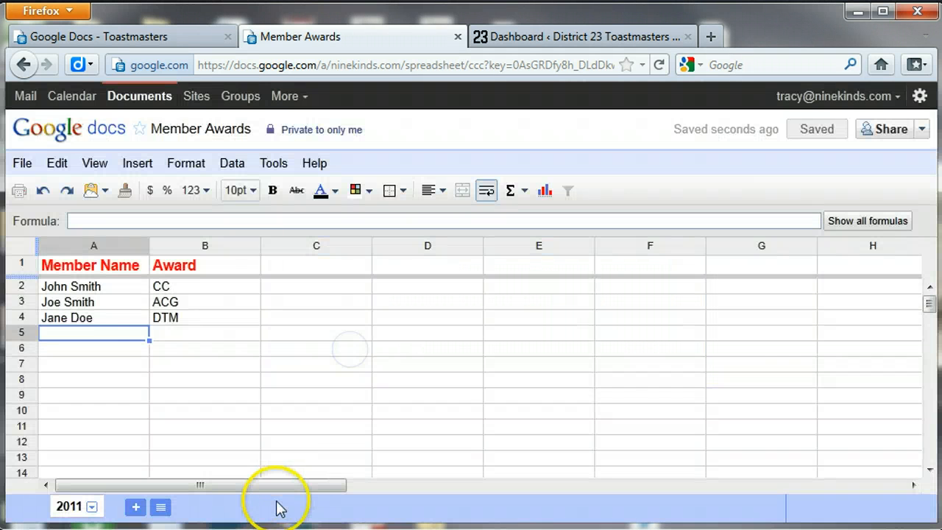
click(20, 168)
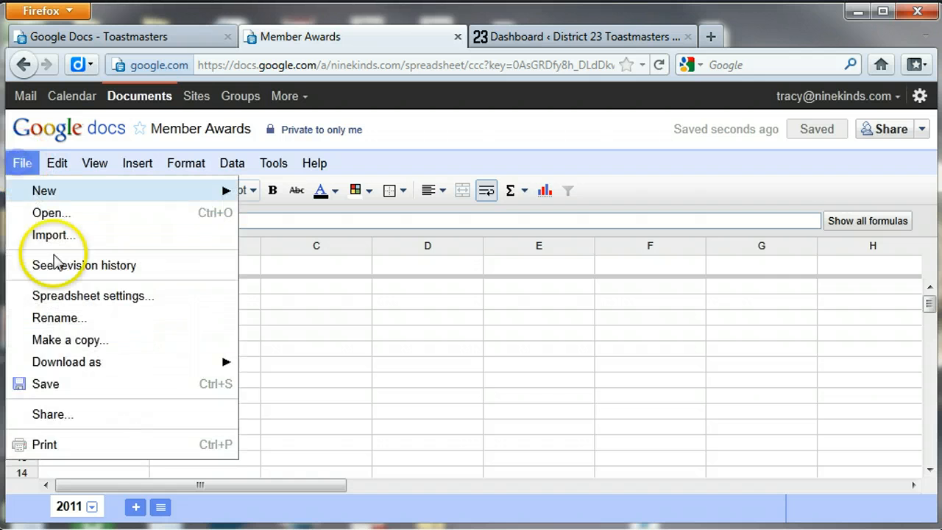
click(63, 383)
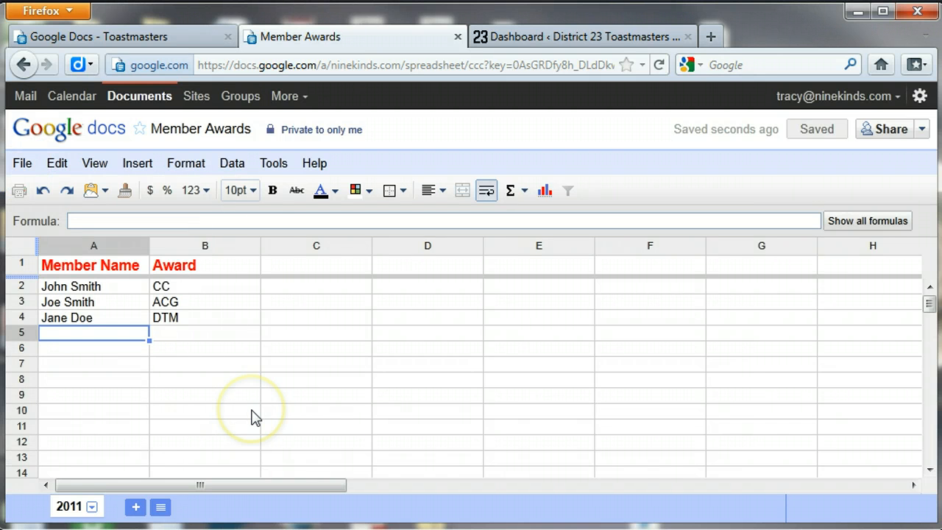
Publish all sheets of the Member Awards spreadsheet as a web page and confirm making them viewable.
click(921, 131)
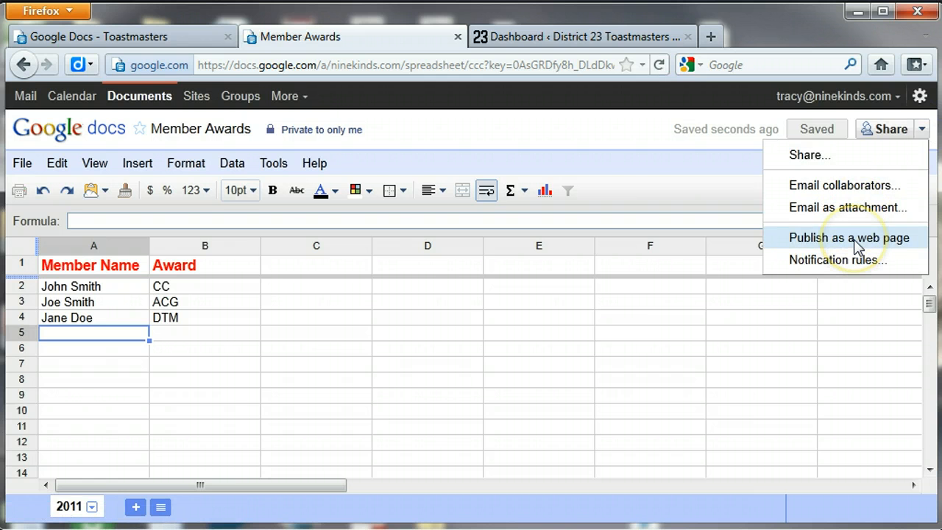
click(854, 240)
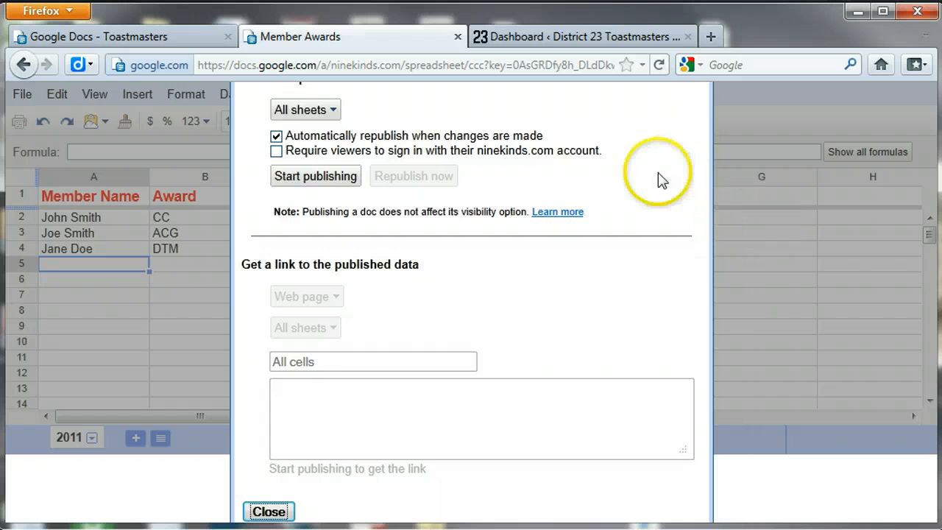
drag(660, 179, 652, 216)
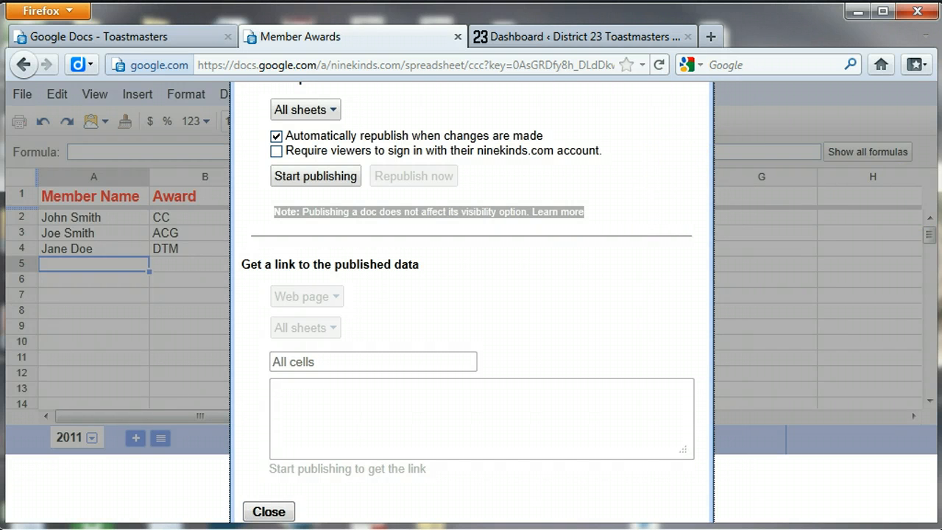
key(F11)
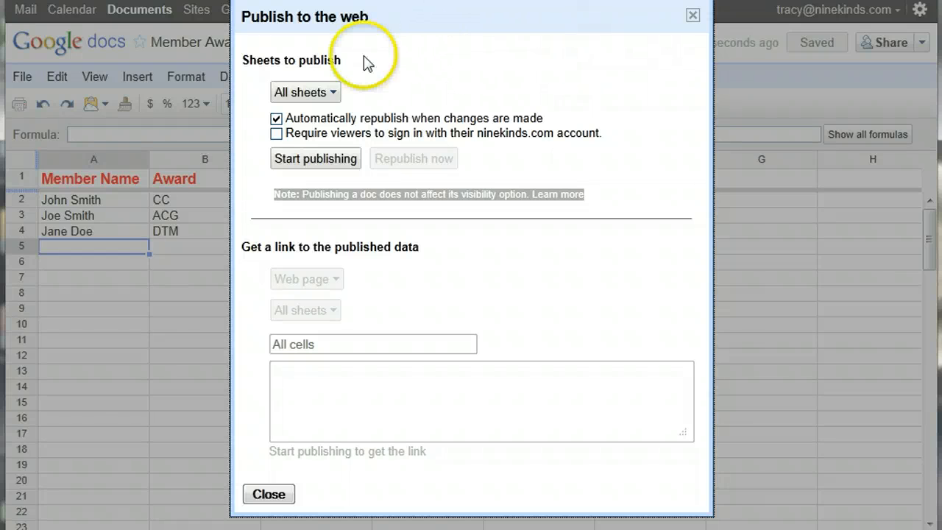
click(334, 94)
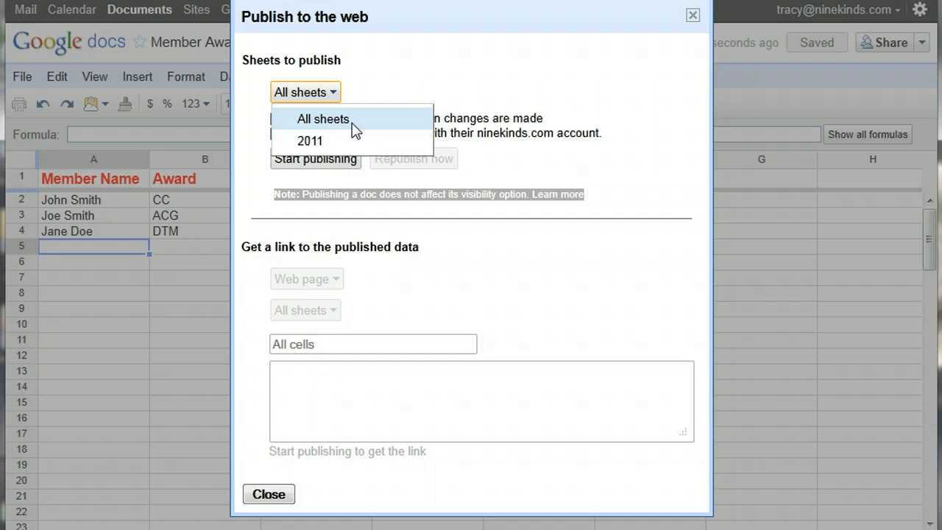
click(353, 124)
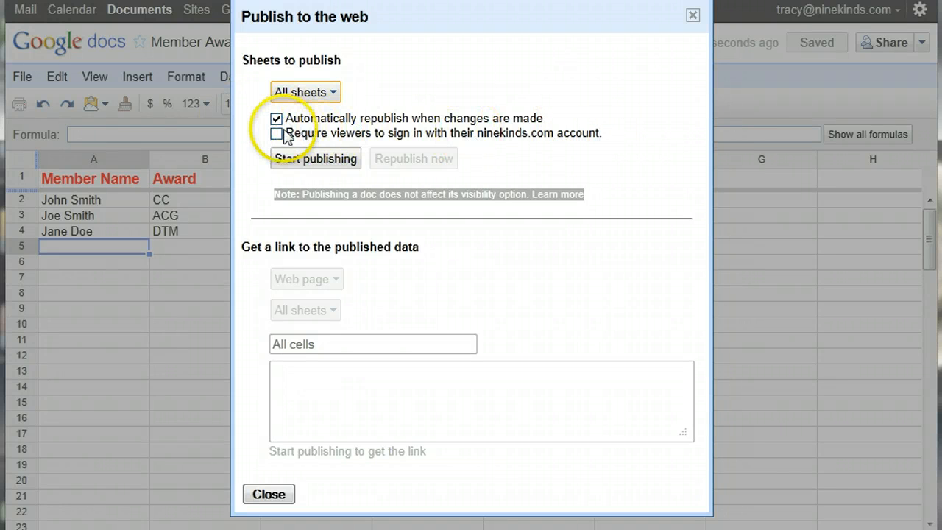
click(321, 160)
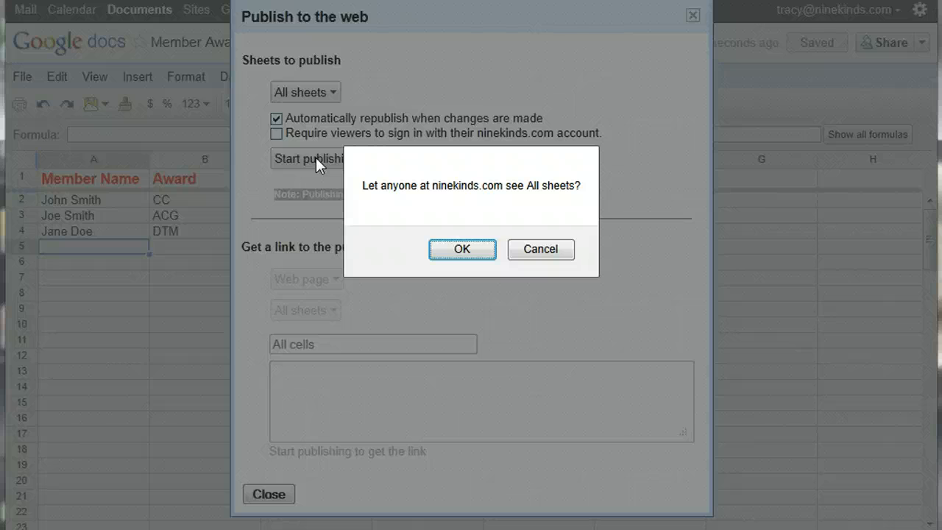
click(454, 256)
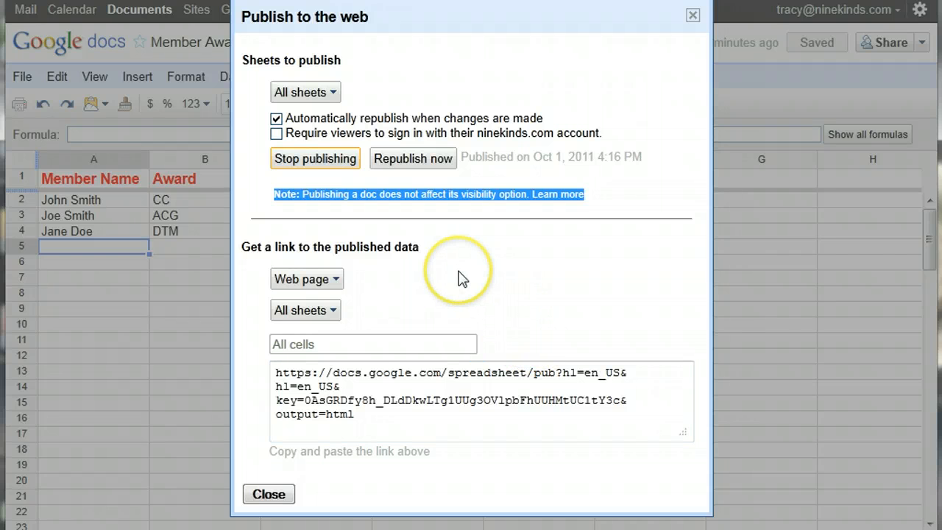
Set the published data link to the format "HTML to embed in a page" for all sheets.
click(335, 281)
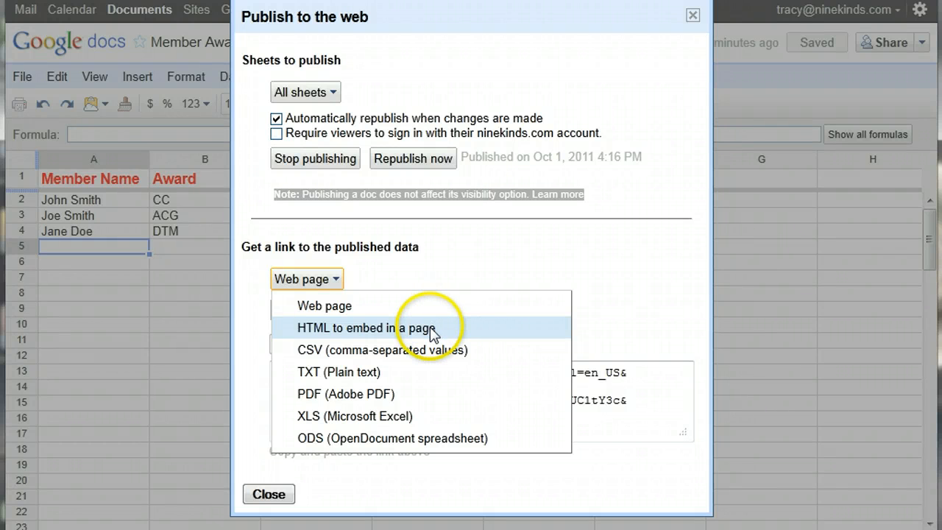
click(432, 329)
click(313, 310)
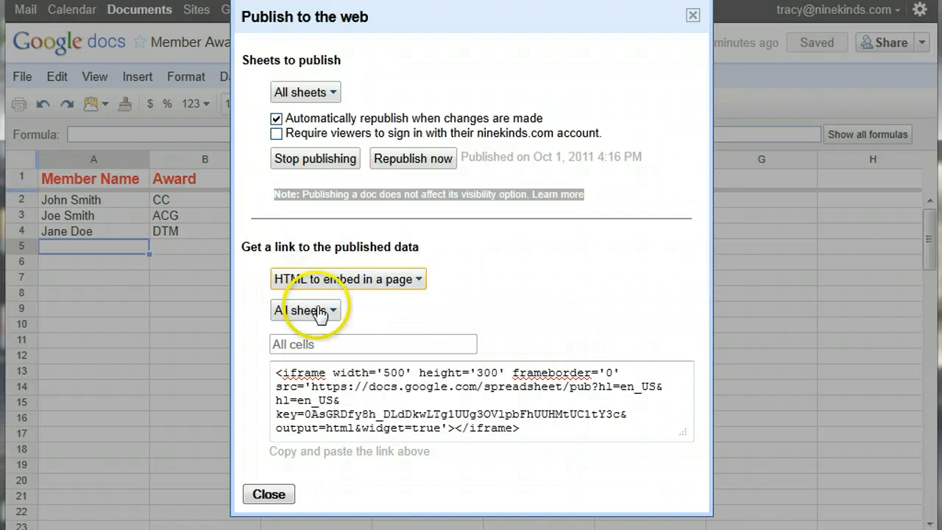
click(340, 336)
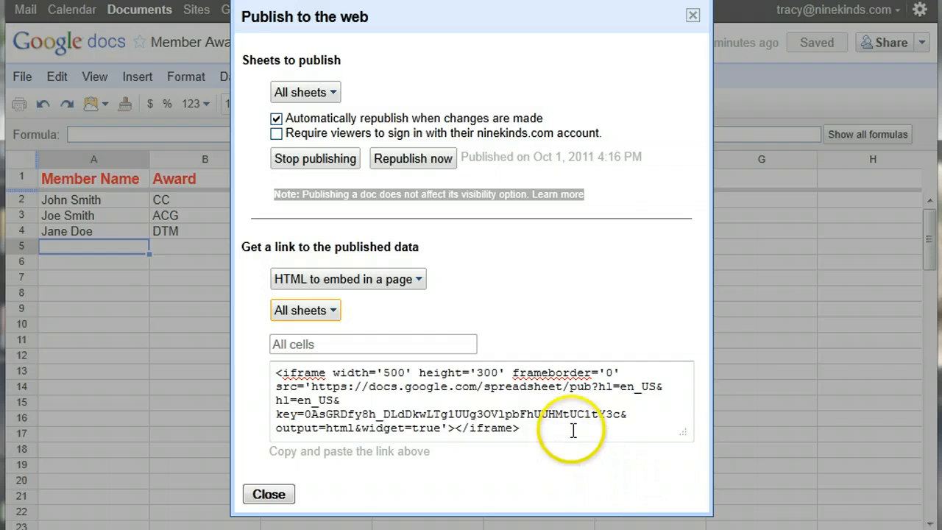
Copy the complete iframe embed code of the published spreadsheet and close the publishing settings.
drag(568, 429, 228, 338)
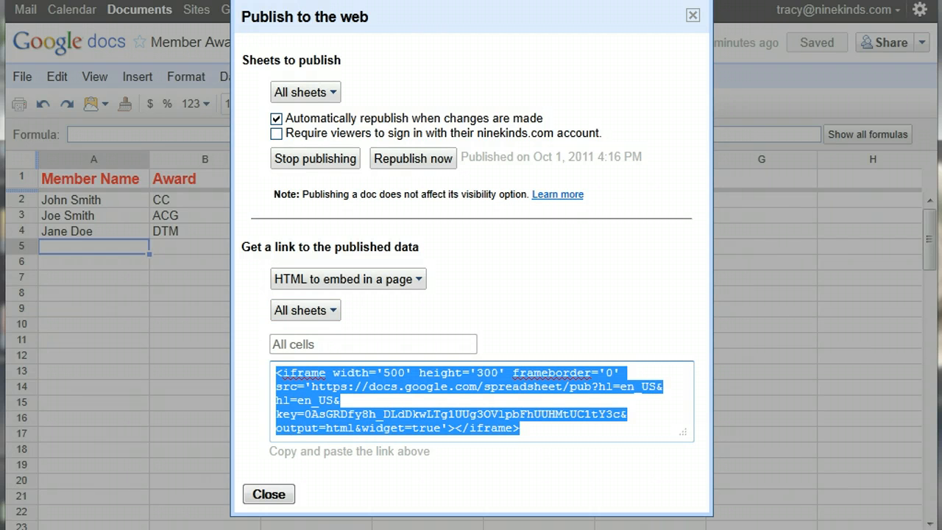
click(322, 372)
drag(321, 371, 282, 373)
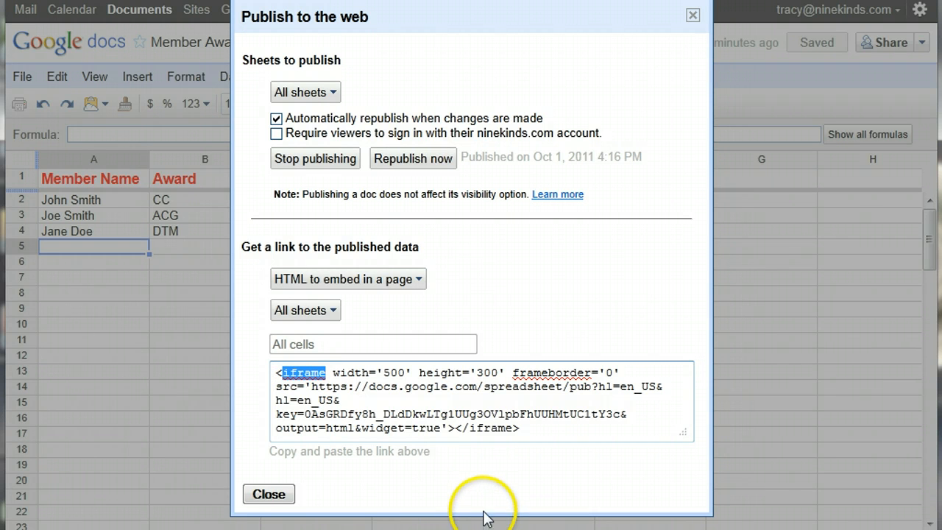
drag(471, 427, 253, 361)
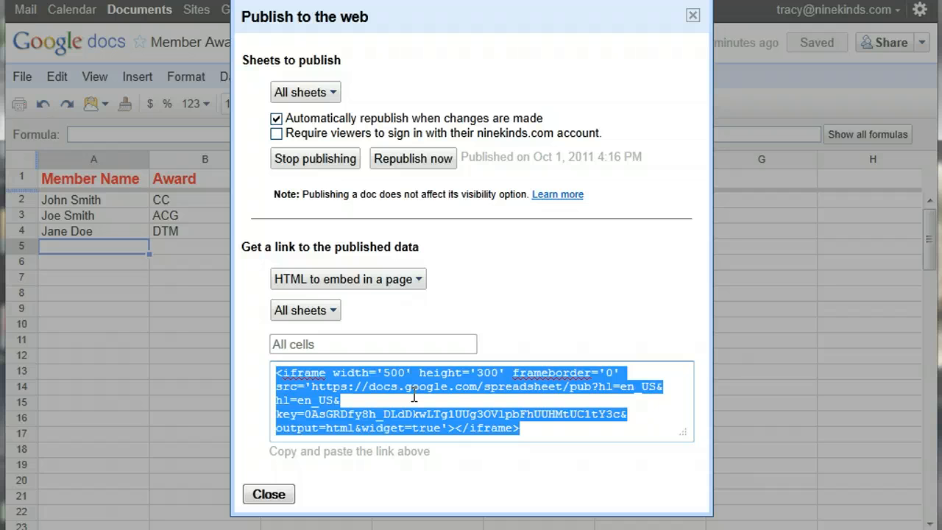
right_click(312, 398)
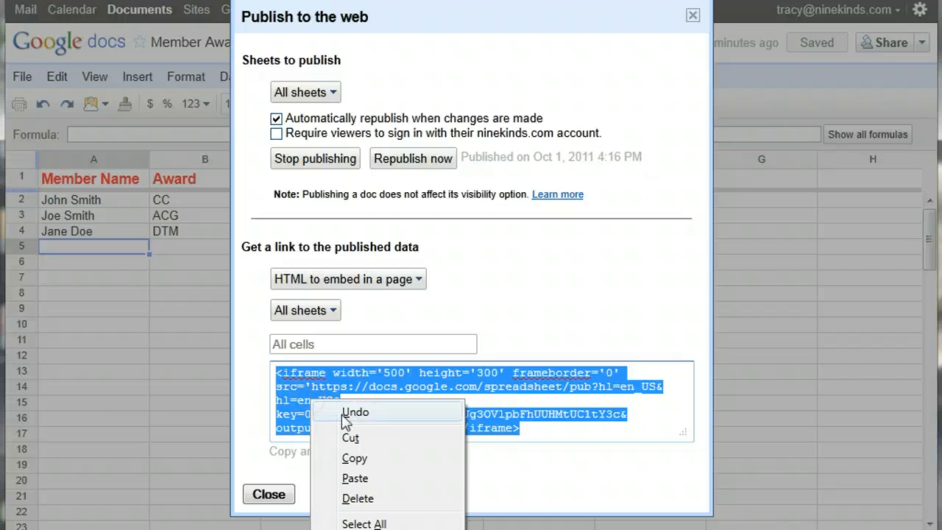
click(354, 458)
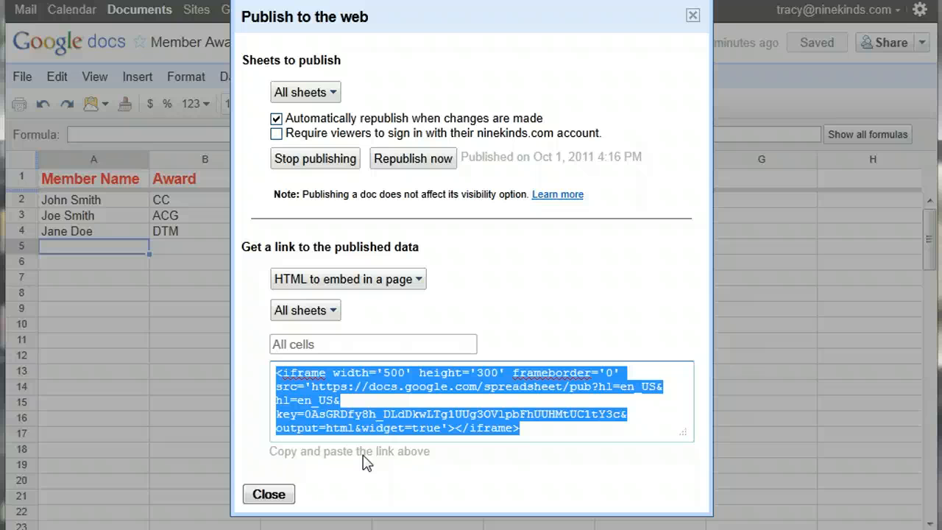
right_click(333, 403)
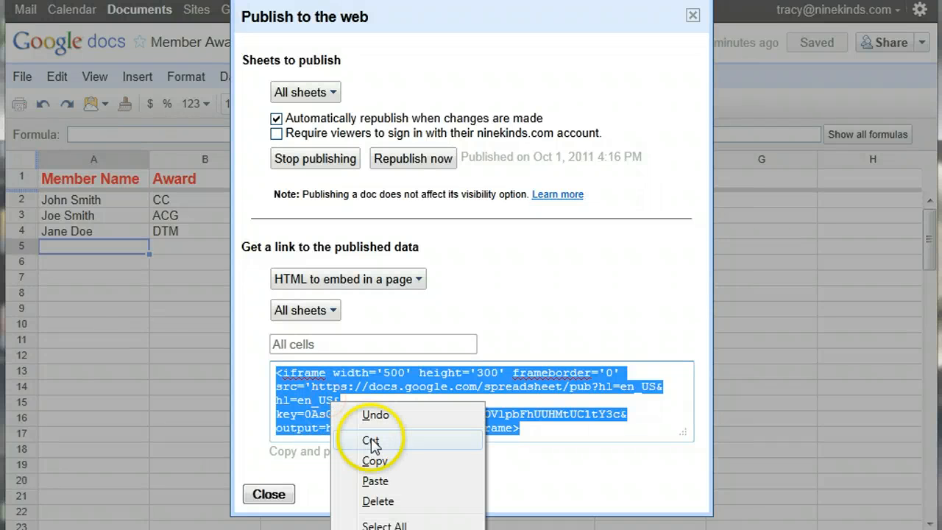
click(374, 460)
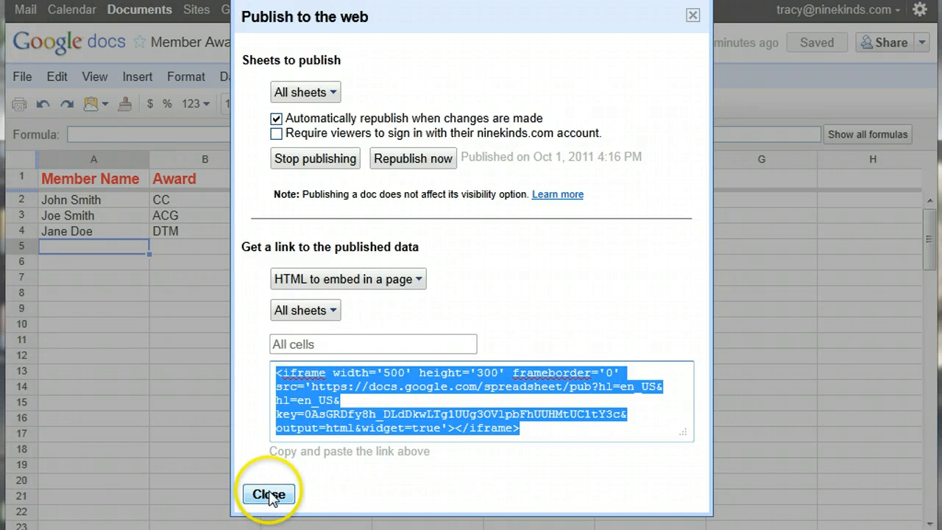
click(269, 494)
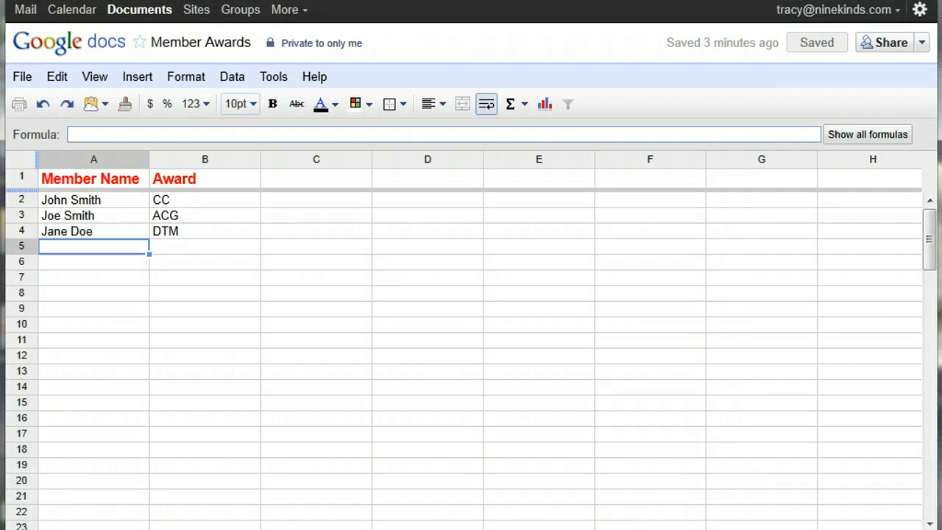
Switch to the District 23 Toastmasters WordPress dashboard and open the Lt Gov Marketing page for editing.
key(F11)
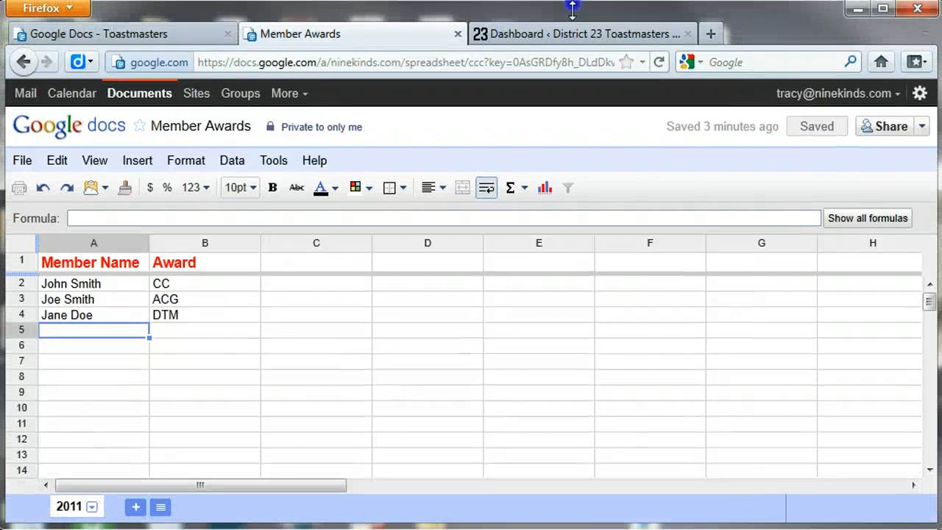
click(537, 37)
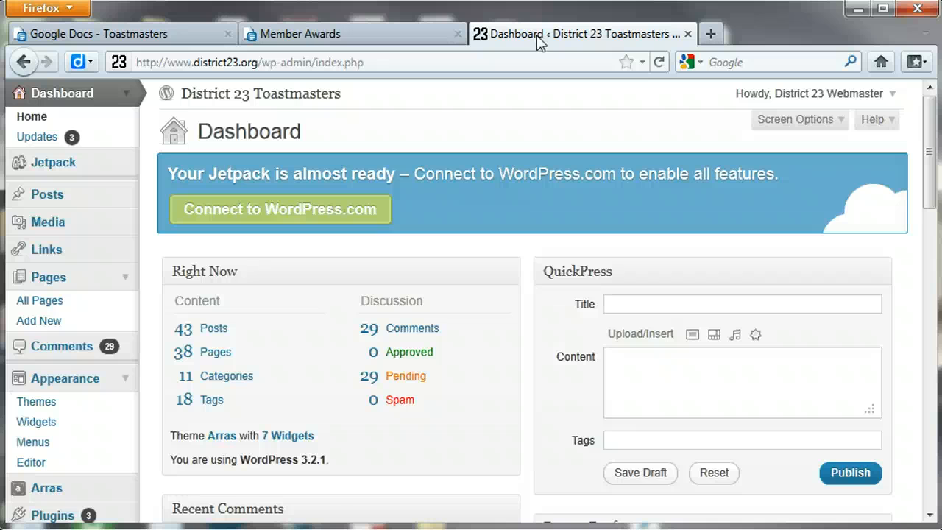
click(50, 283)
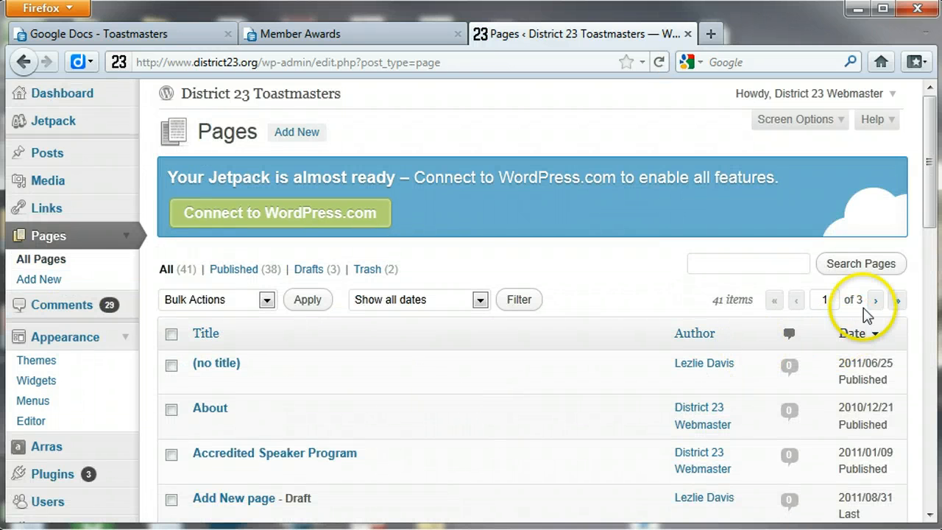
click(876, 301)
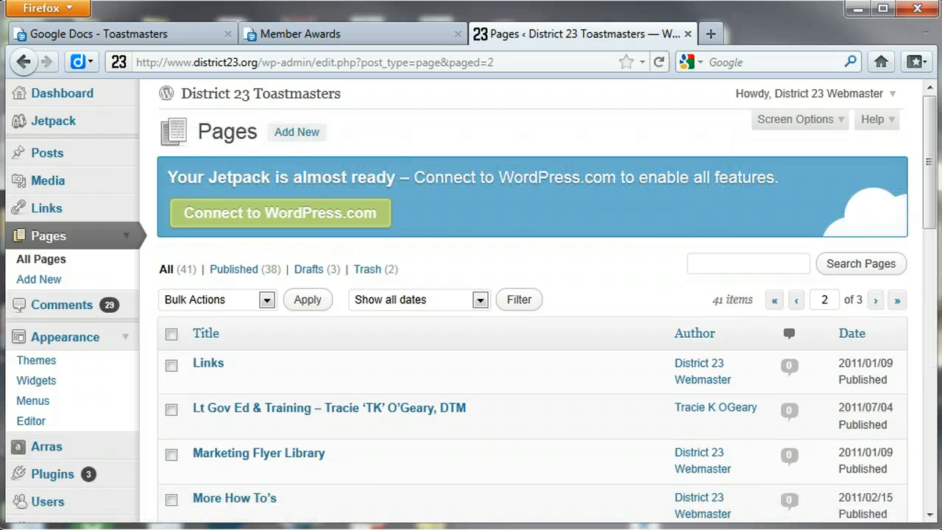
drag(929, 109, 905, 410)
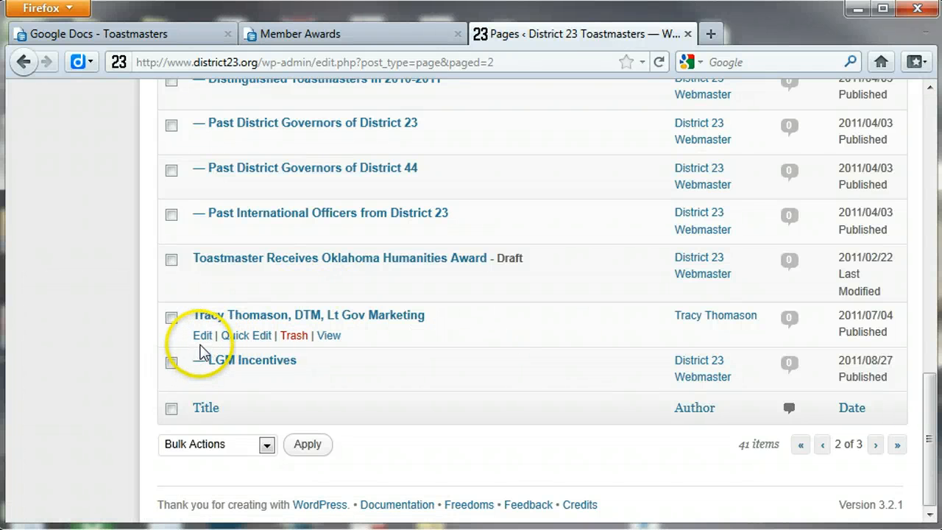
click(202, 336)
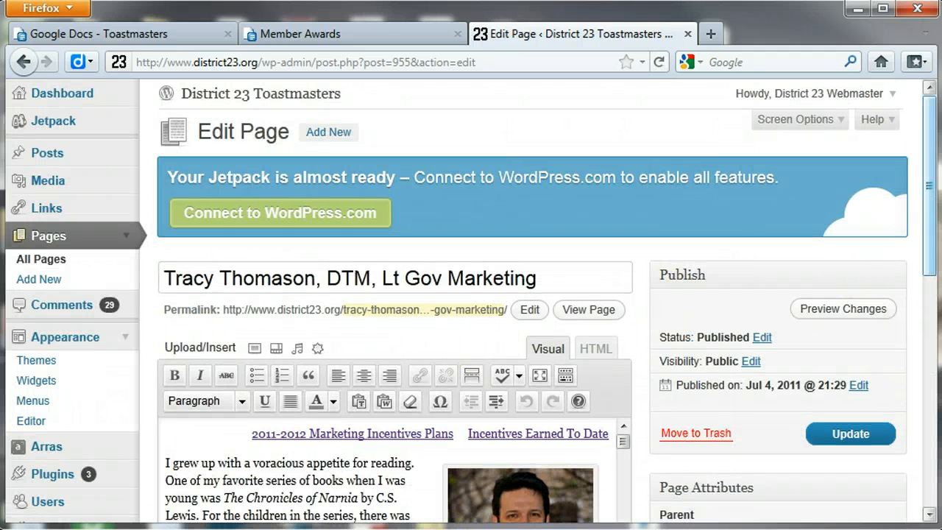
Show the Lt Gov Marketing page's content as HTML source instead of the visual view.
drag(932, 174, 933, 249)
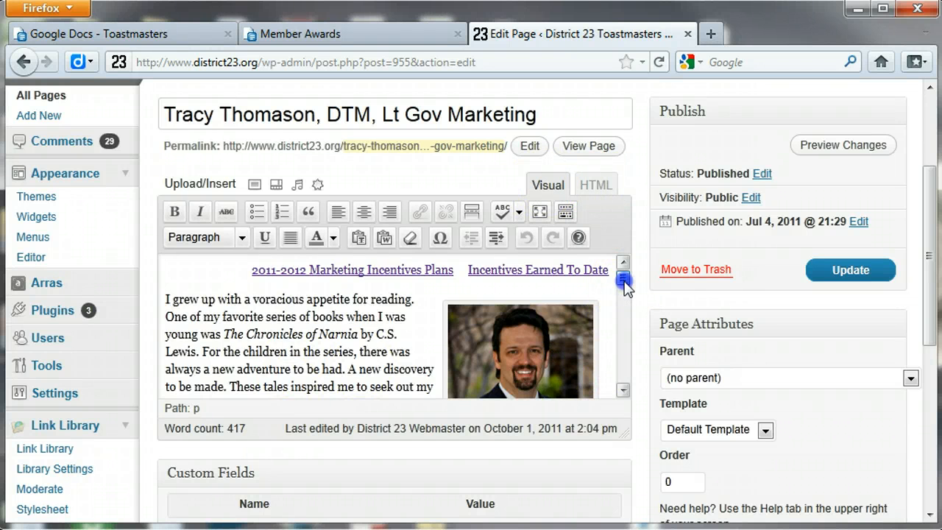
mouse_move(624, 288)
mouse_down()
mouse_move(627, 347)
mouse_move(624, 280)
mouse_up()
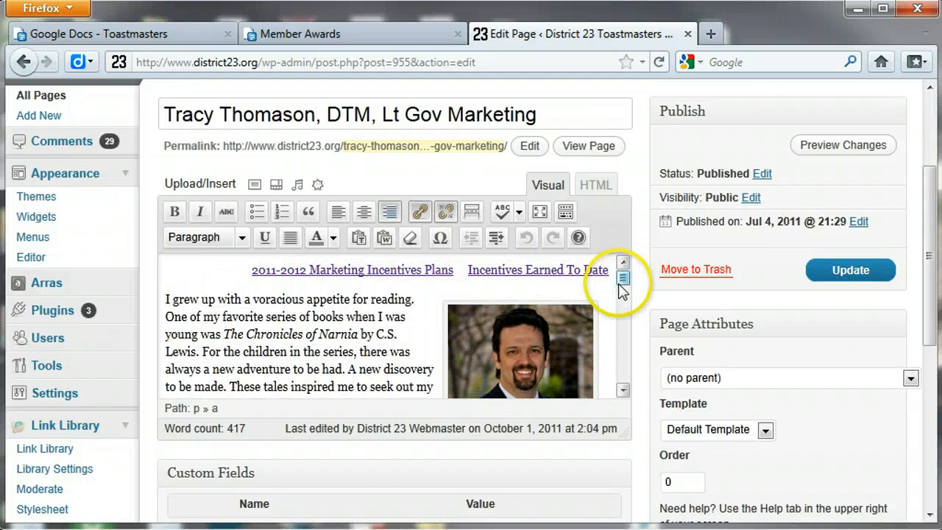
click(599, 186)
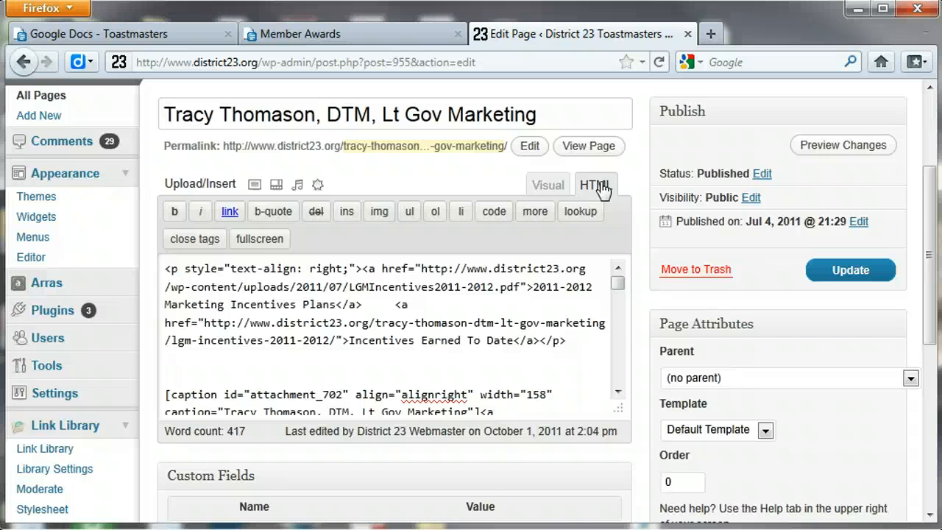
Paste the copied spreadsheet iframe code two lines below the final &nbsp; at the end of the page's HTML.
click(591, 332)
drag(618, 291, 618, 293)
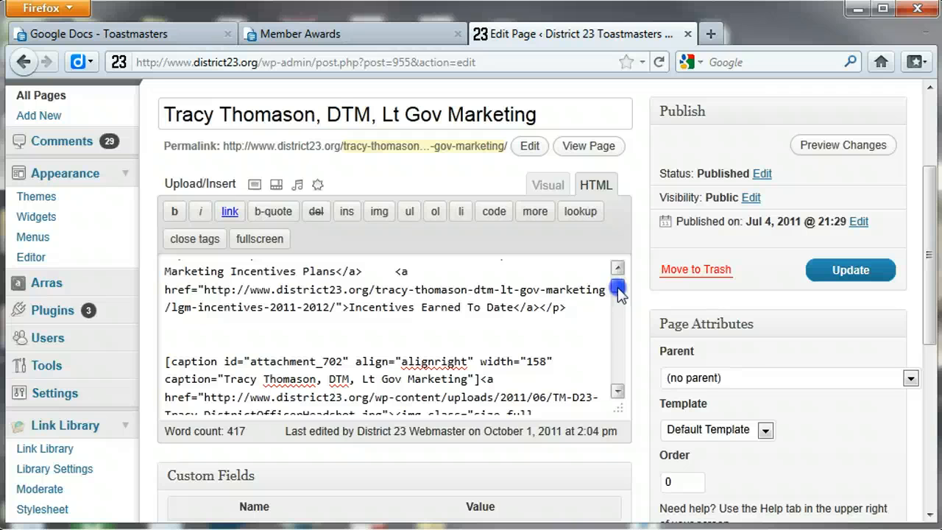
drag(618, 292, 618, 394)
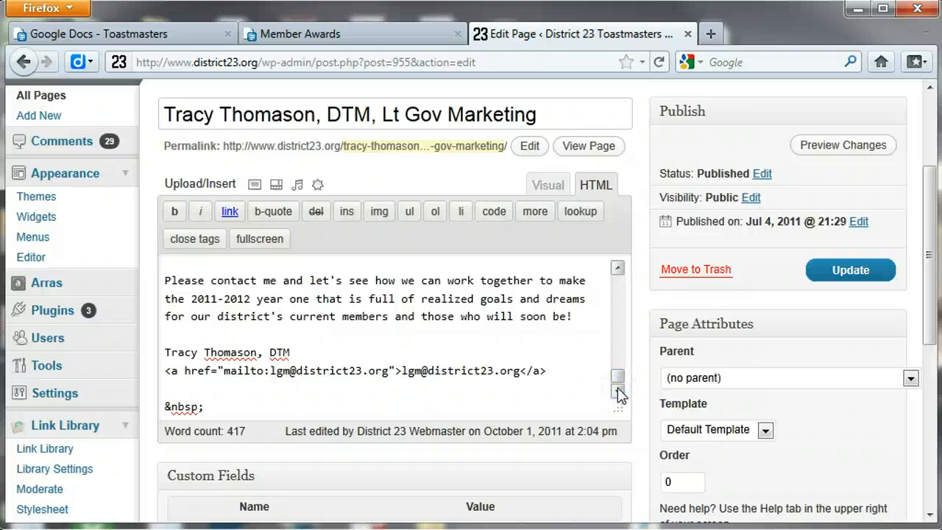
click(431, 410)
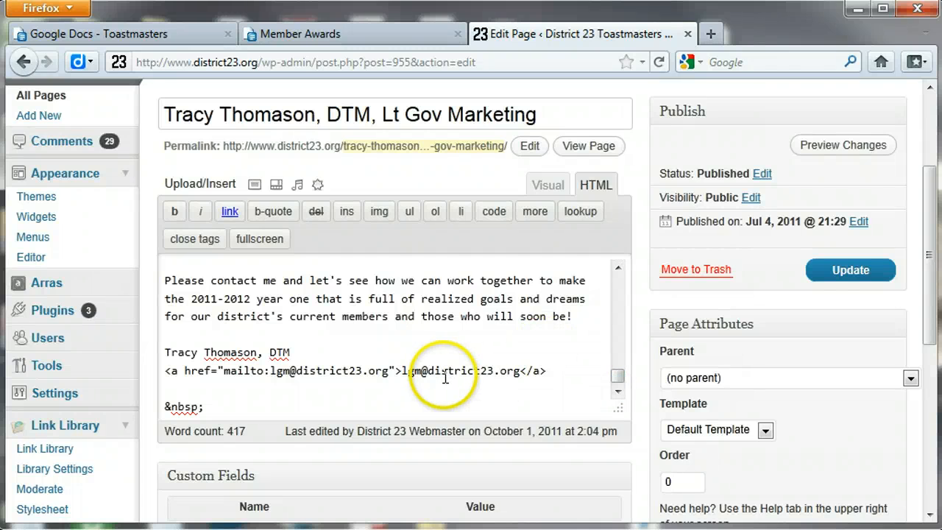
key(Return)
key(Return)
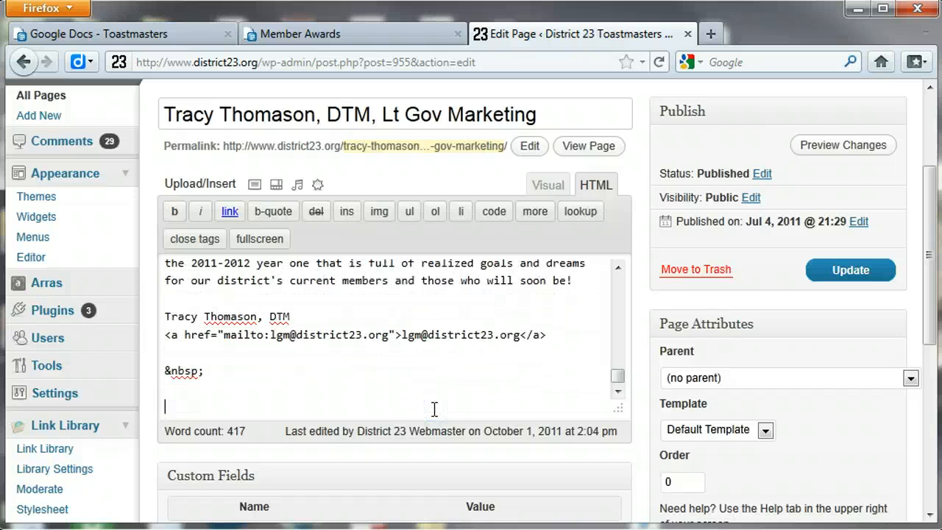
right_click(306, 406)
click(361, 489)
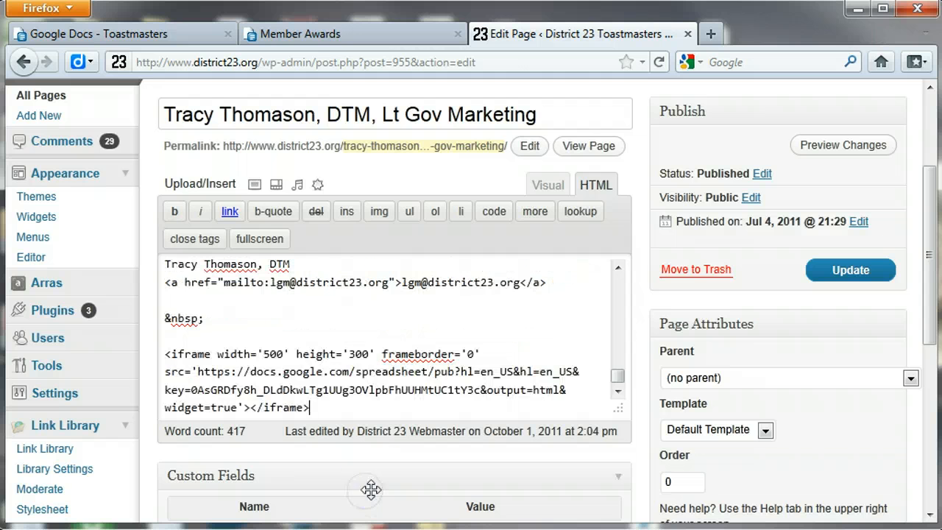
drag(313, 409, 146, 346)
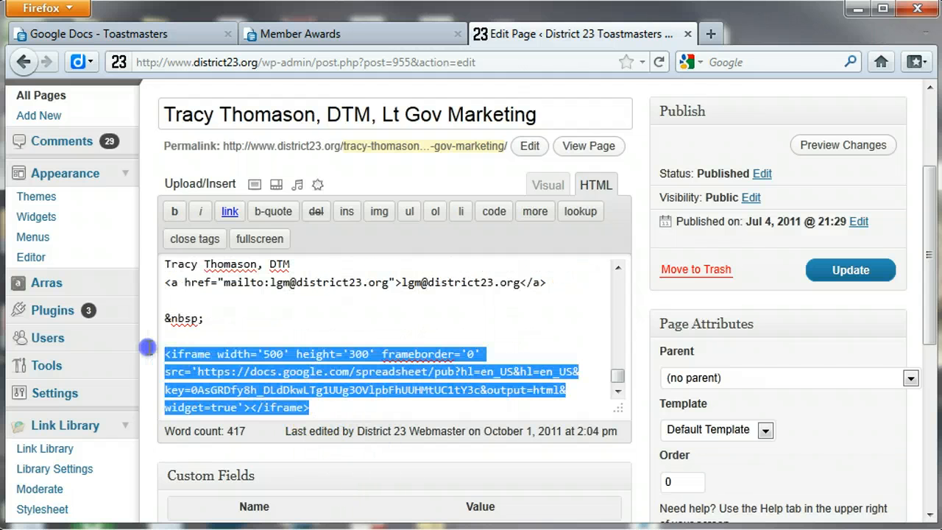
click(334, 406)
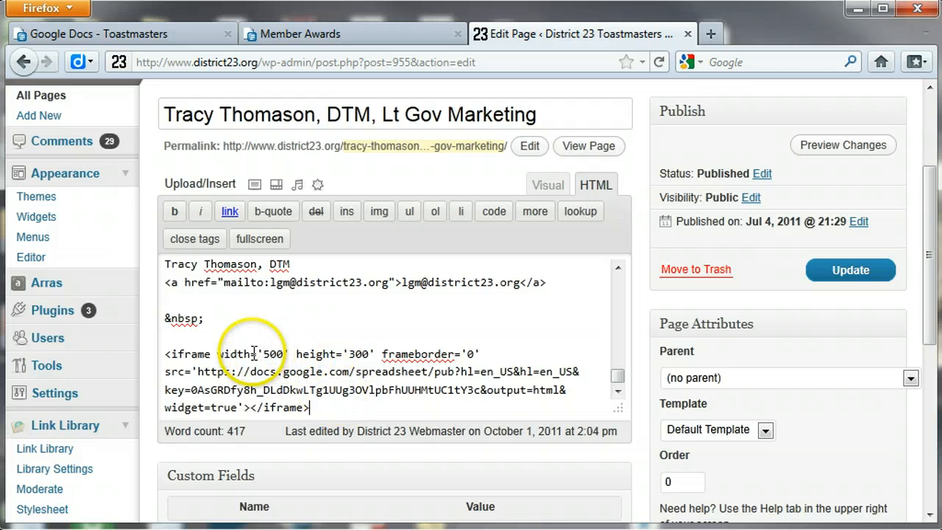
Set the pasted spreadsheet iframe's height to 500 and update the Lt Gov Marketing page.
drag(223, 354, 377, 354)
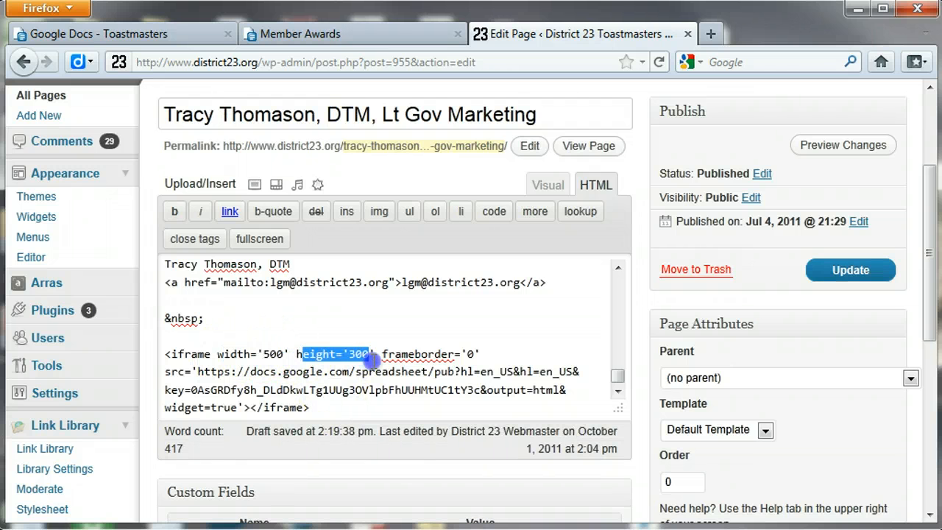
click(411, 355)
drag(438, 355, 490, 355)
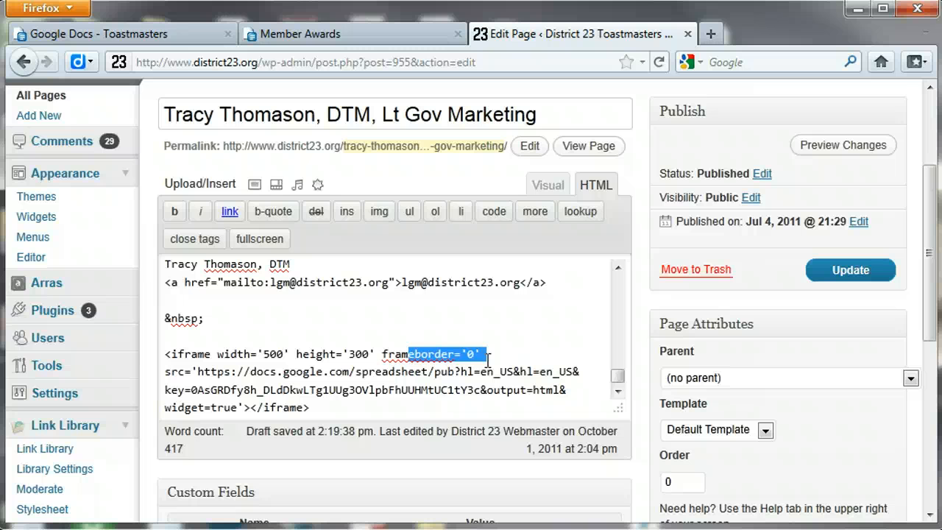
click(353, 355)
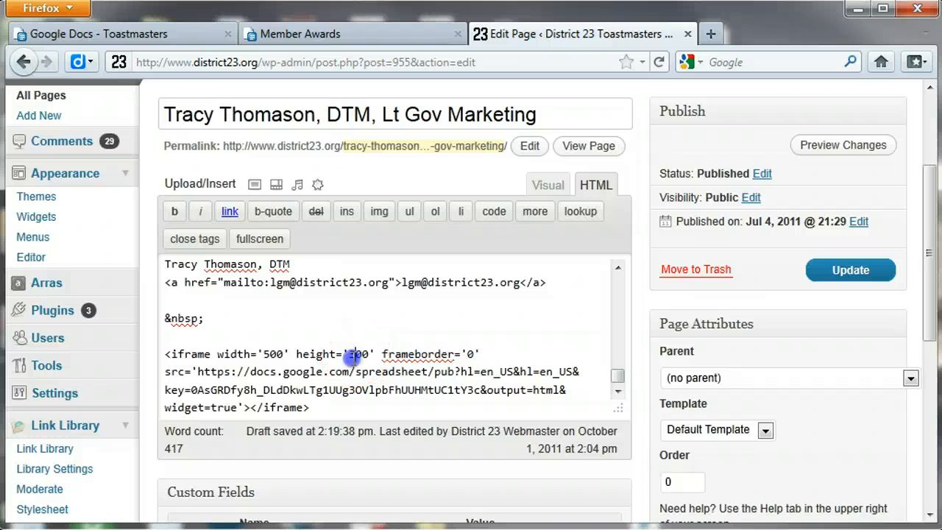
drag(355, 356, 349, 357)
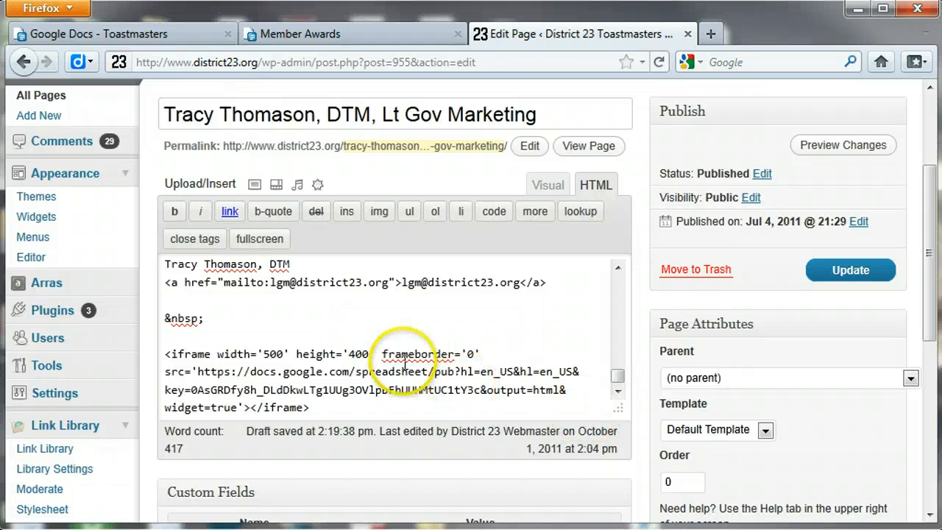
drag(358, 354, 346, 354)
text(5)
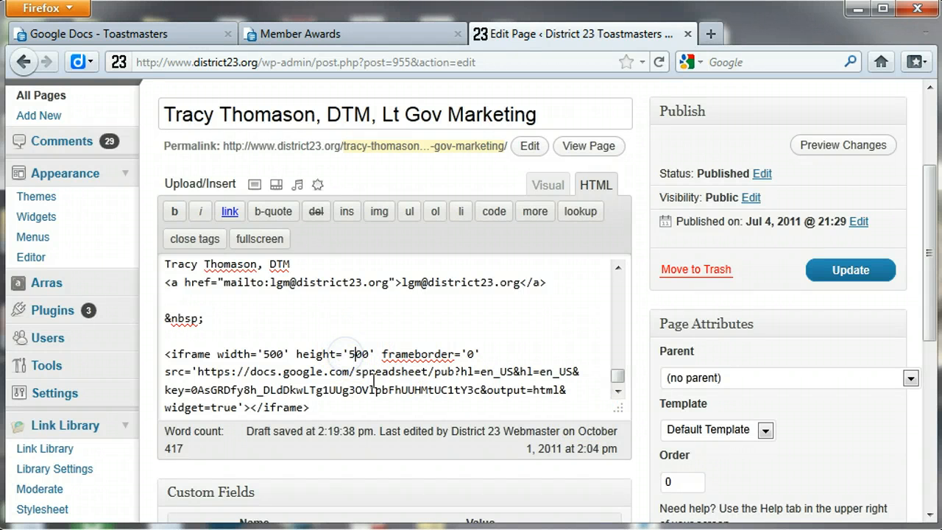
click(278, 354)
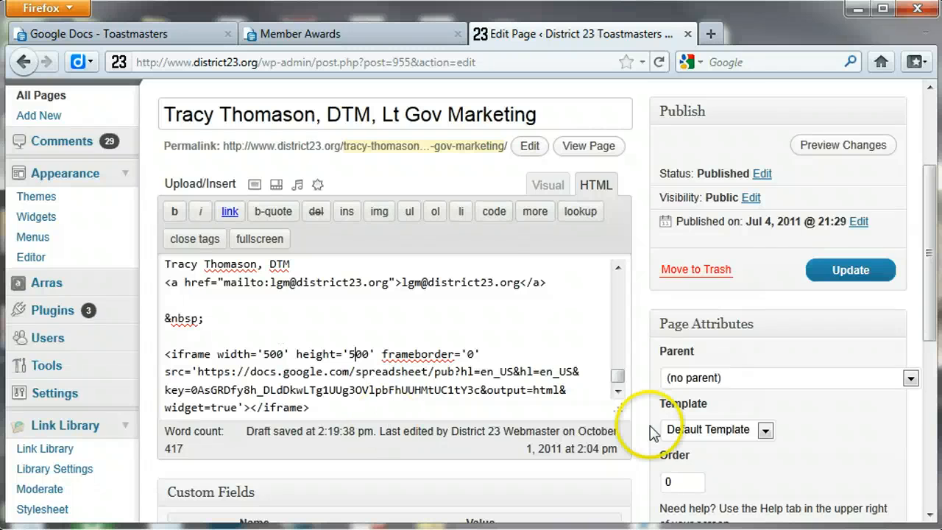
click(852, 271)
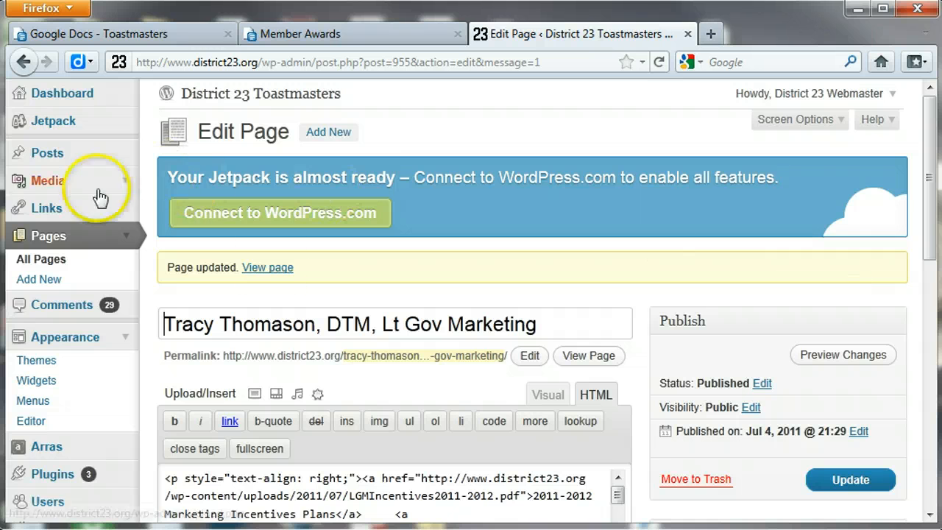
View the updated page and examine the embedded Member Awards table from its title down to its sheet bar.
click(264, 270)
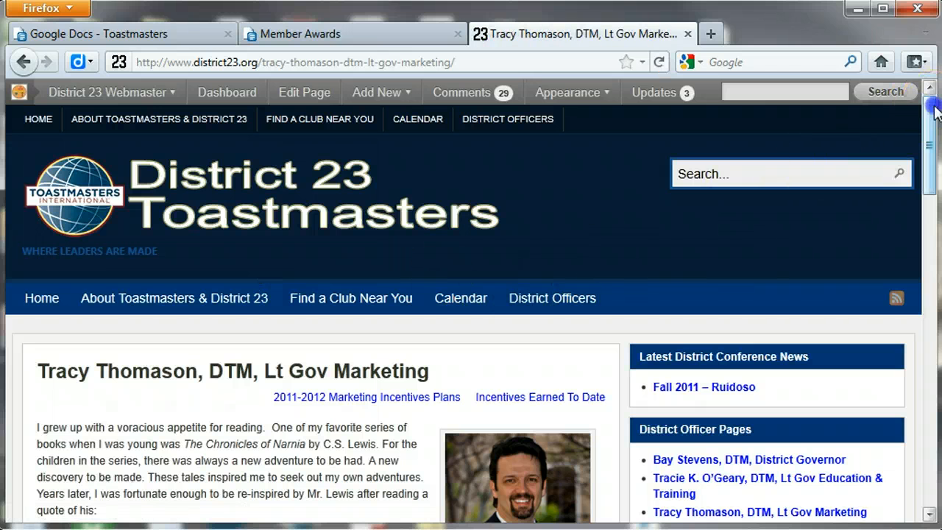
drag(934, 109, 800, 343)
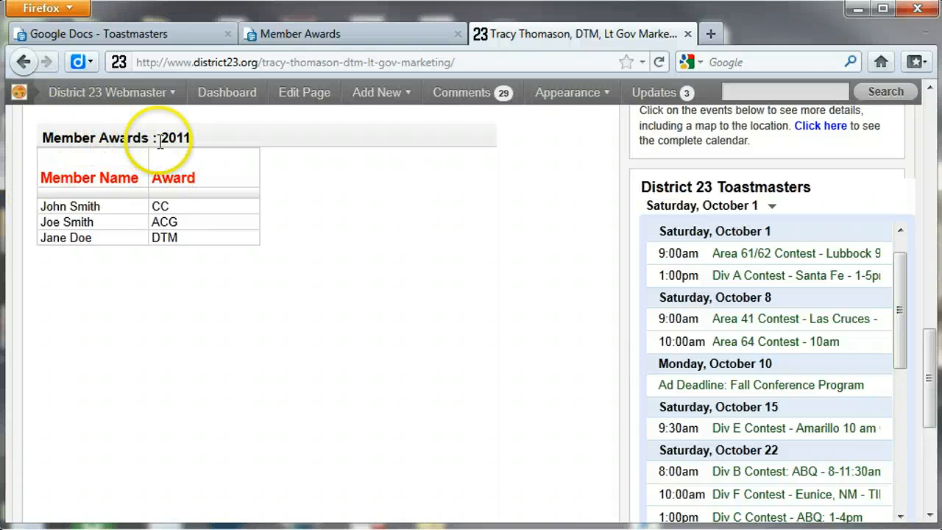
drag(161, 138, 194, 144)
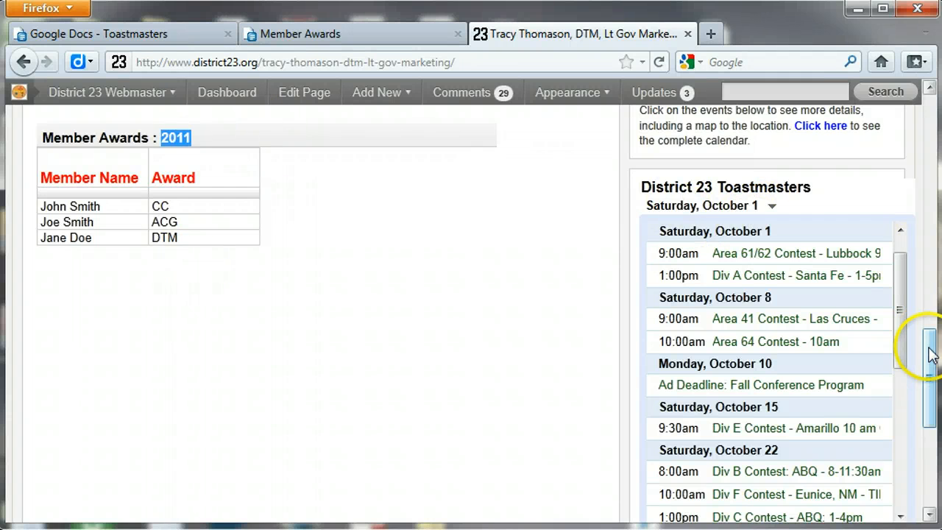
drag(931, 355, 924, 393)
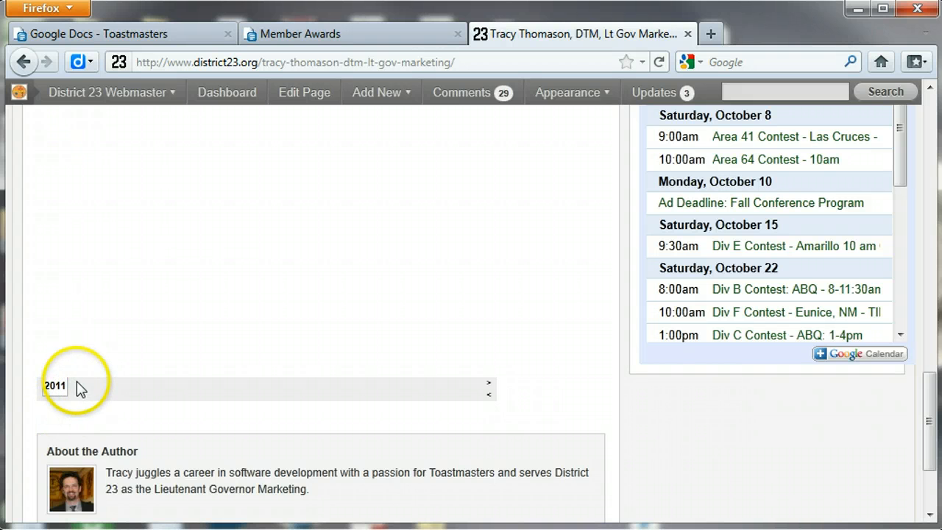
drag(81, 387, 250, 390)
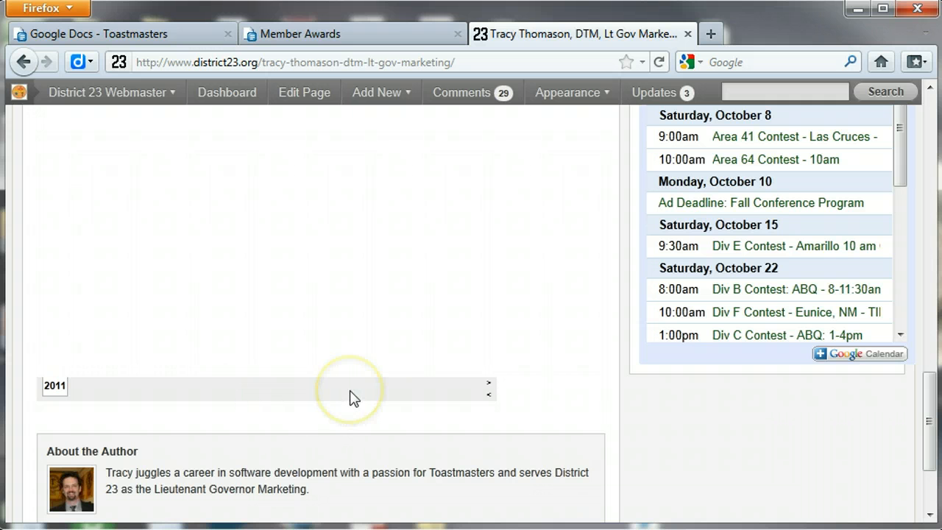
scroll(349, 397, up, 5)
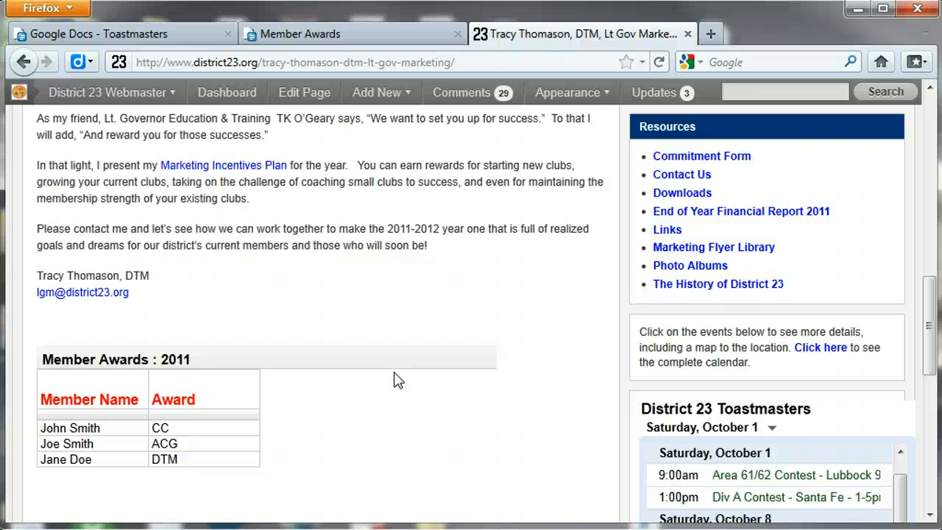
Close the Member Awards spreadsheet and sign out of the Google Docs account.
click(329, 34)
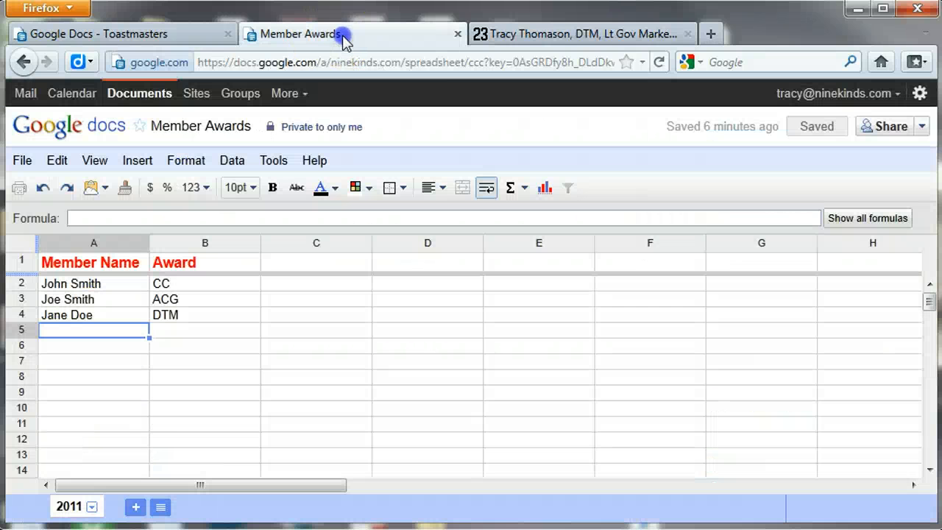
click(457, 35)
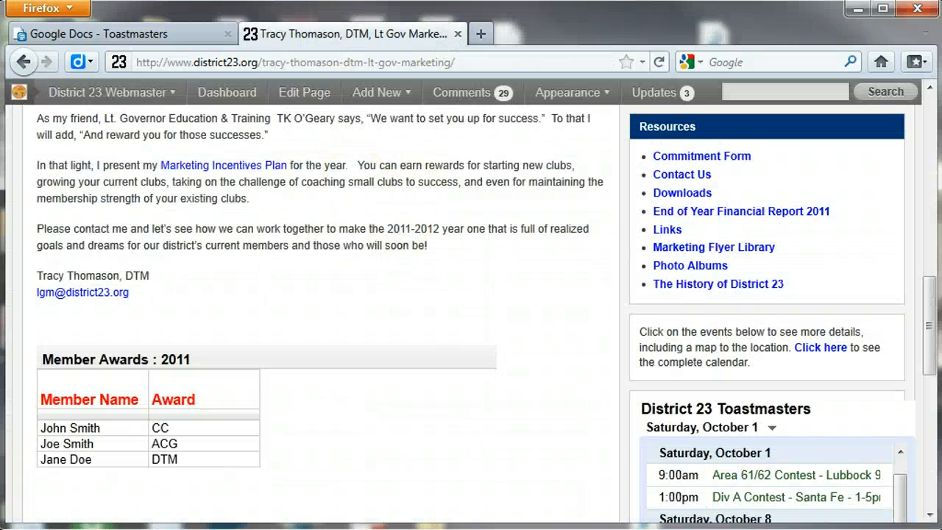
click(118, 37)
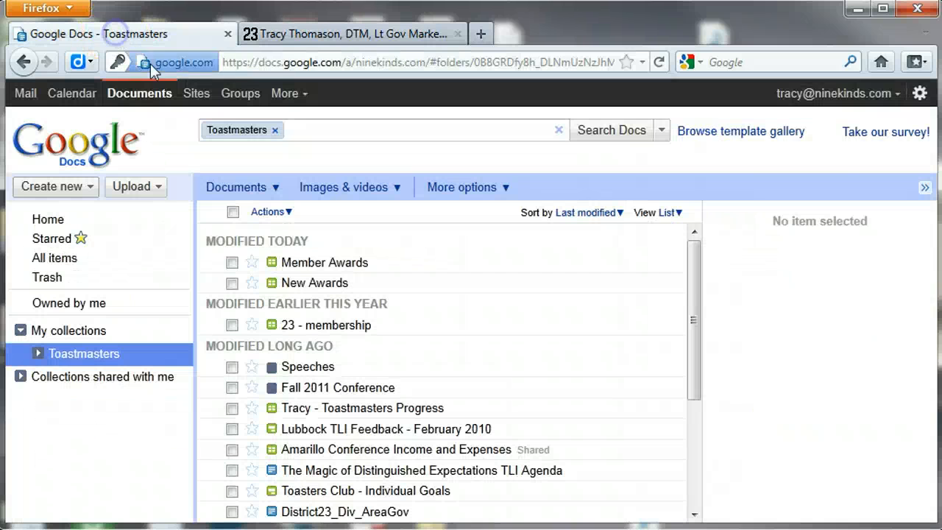
click(889, 104)
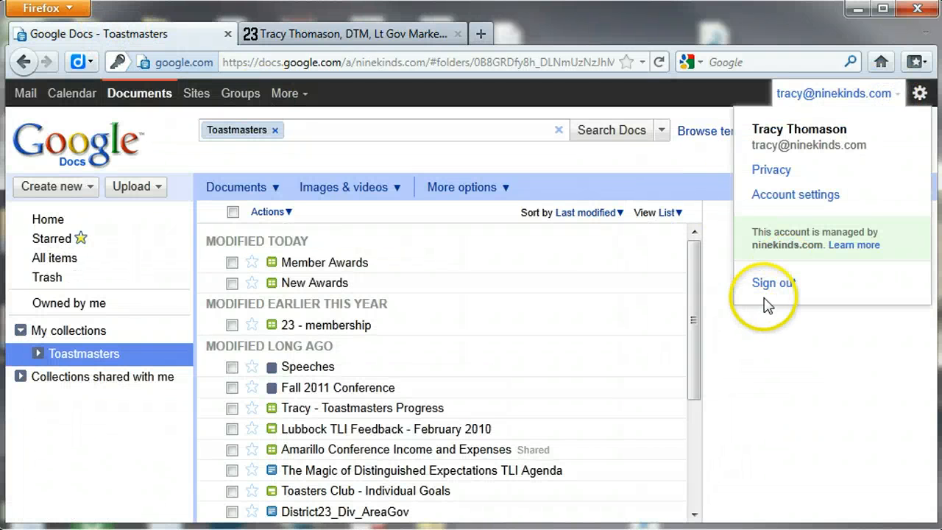
click(769, 291)
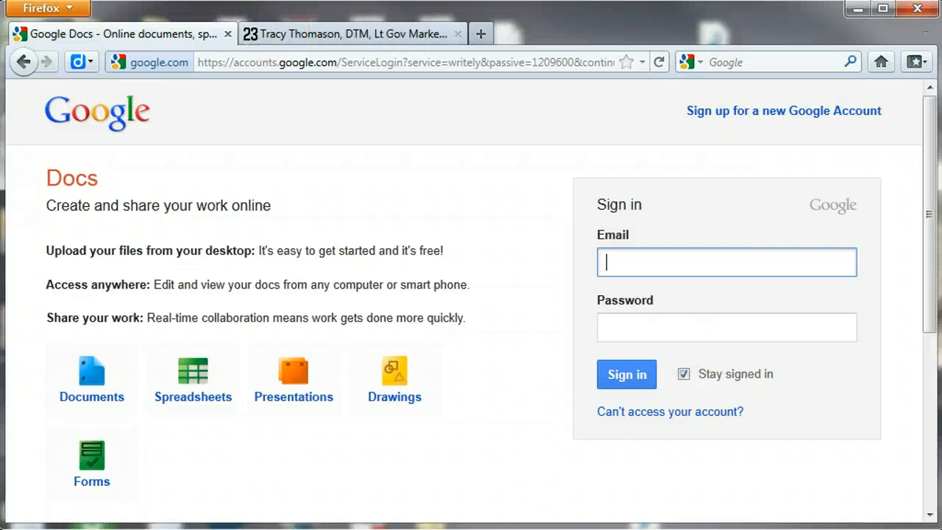
Return to the published Lt Gov Marketing page and log out of the District 23 WordPress site.
click(304, 40)
scroll(552, 255, up, 10)
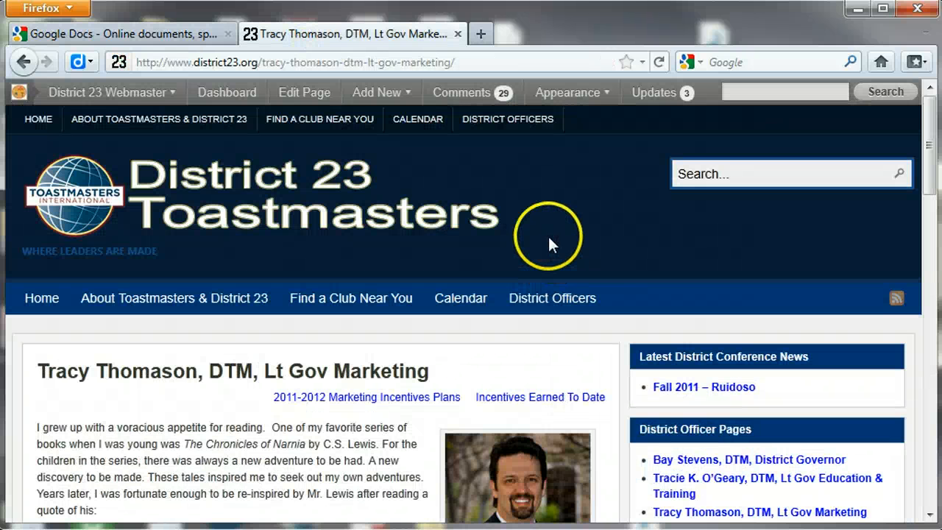
click(660, 63)
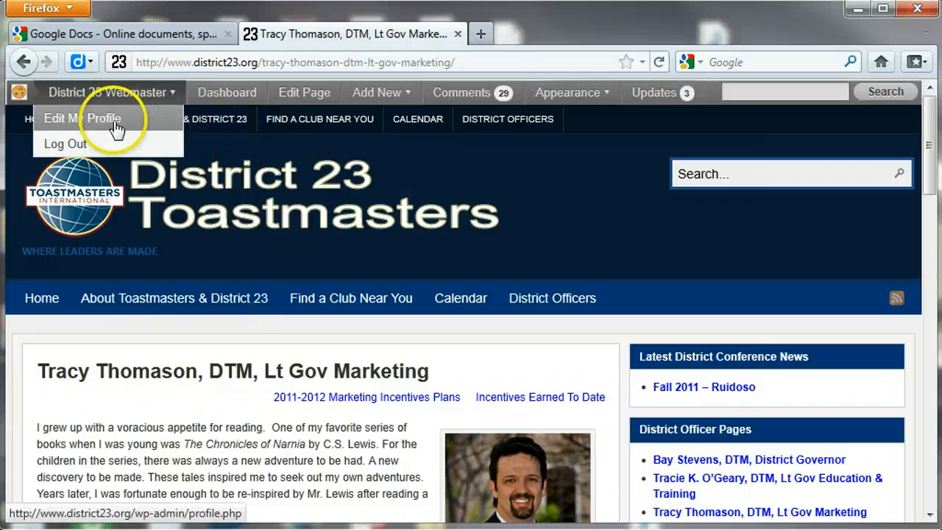
click(98, 143)
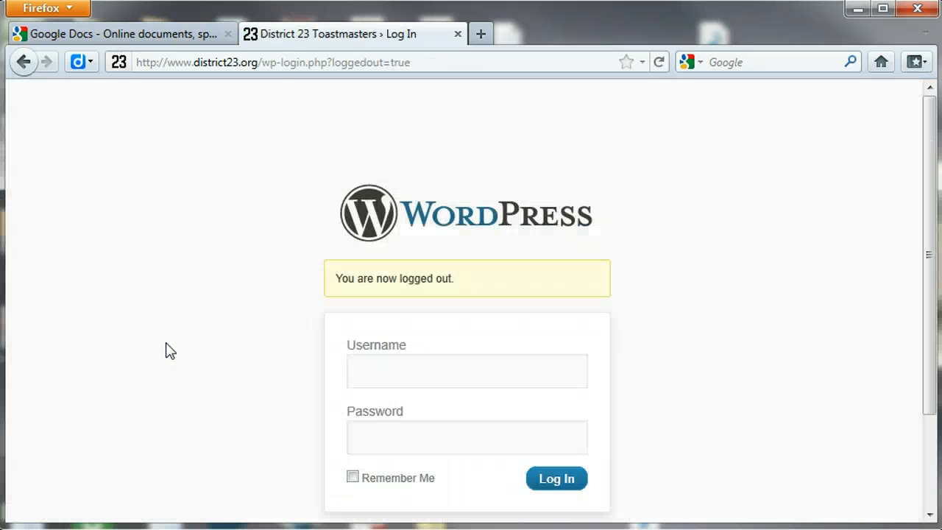
click(258, 62)
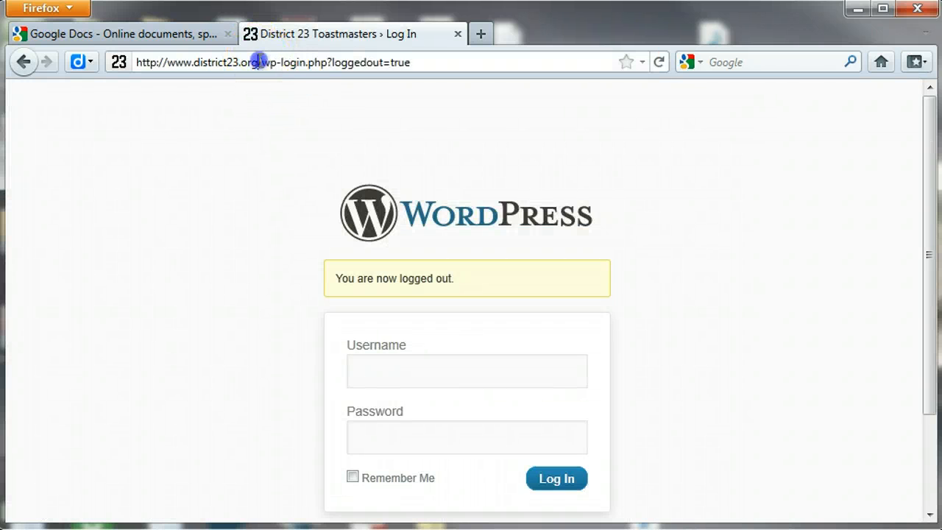
drag(257, 62, 599, 115)
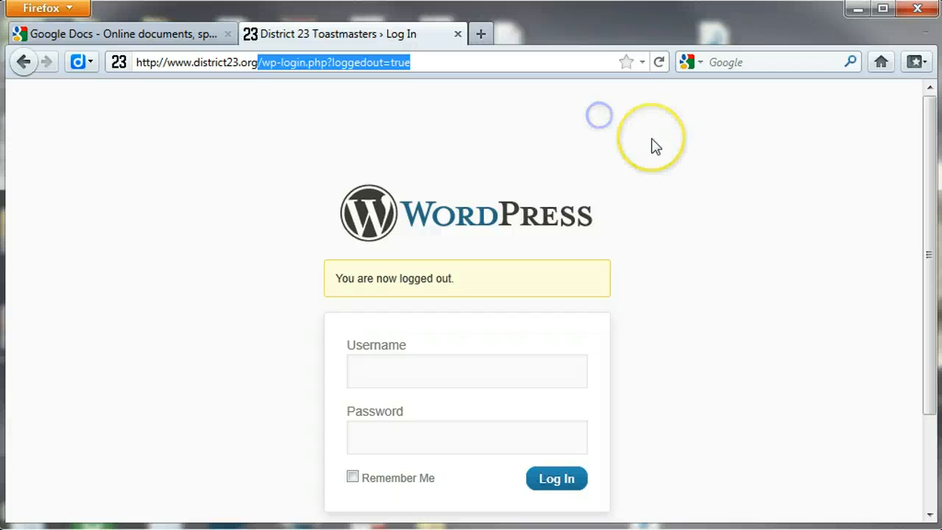
key(BackSpace)
key(Return)
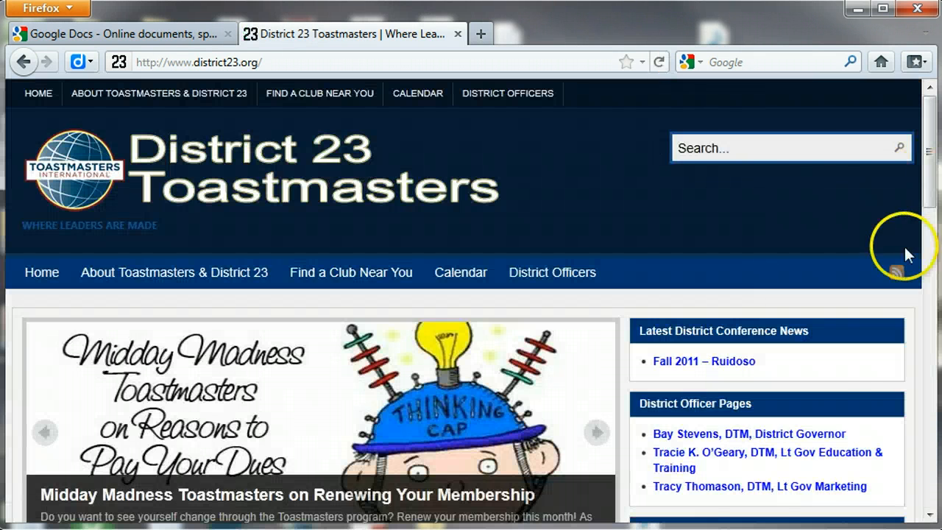
Open the Lt Gov Marketing officer page as a logged-out visitor and examine the embedded Member Awards table.
click(736, 487)
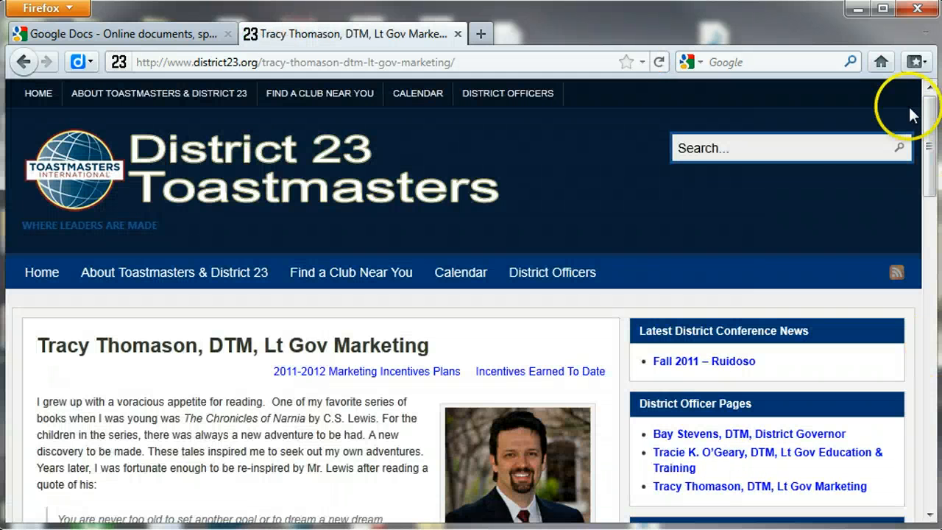
scroll(931, 179, down, 15)
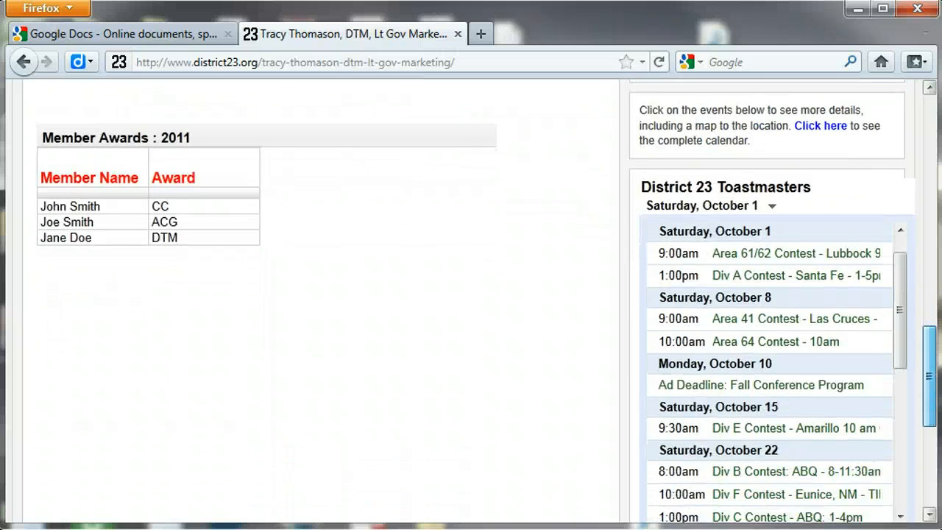
scroll(931, 178, down, 5)
scroll(930, 178, up, 4)
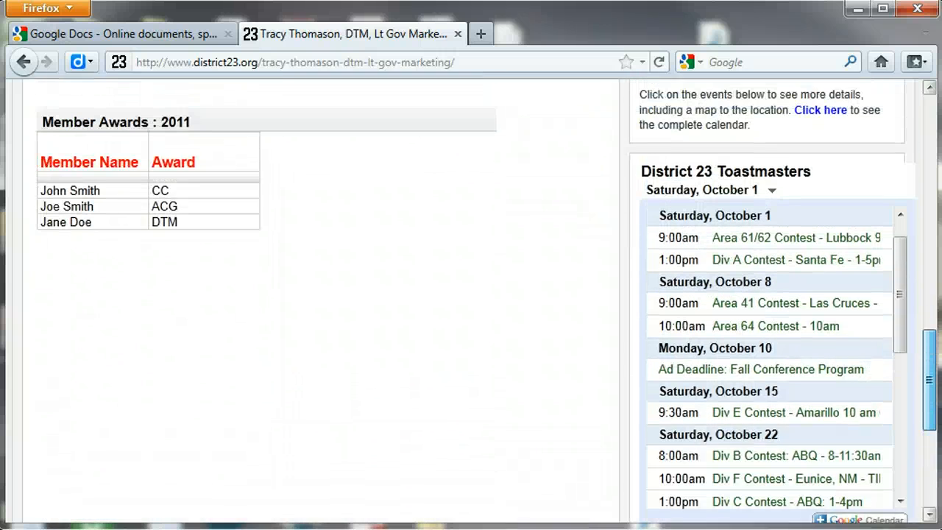
scroll(487, 301, up, 1)
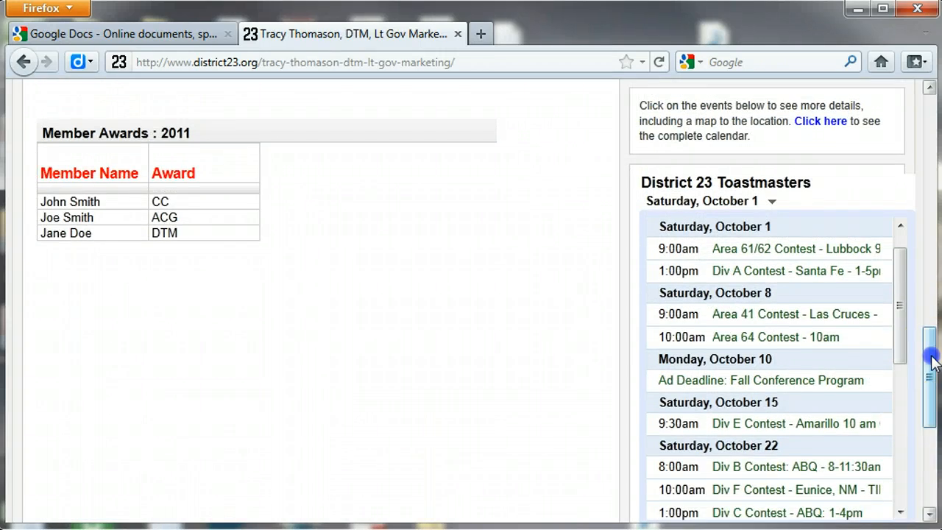
scroll(930, 368, down, 3)
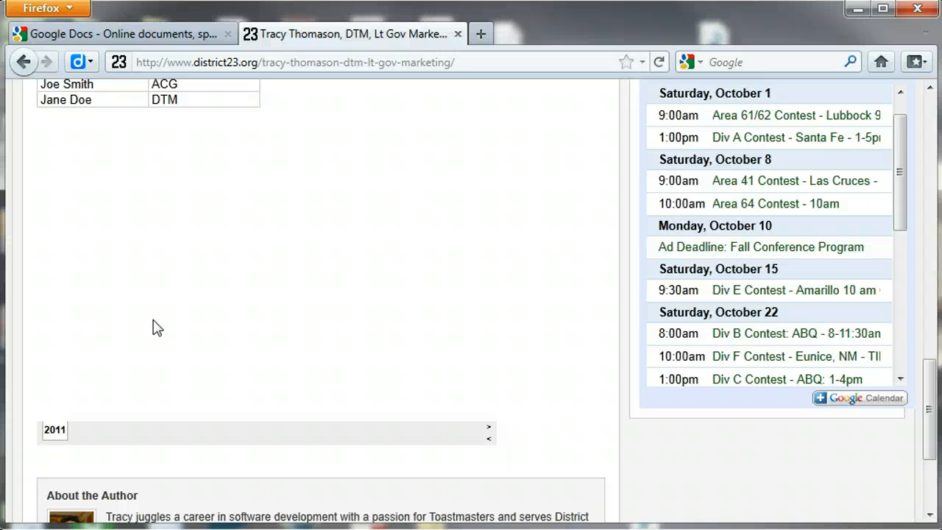
click(460, 336)
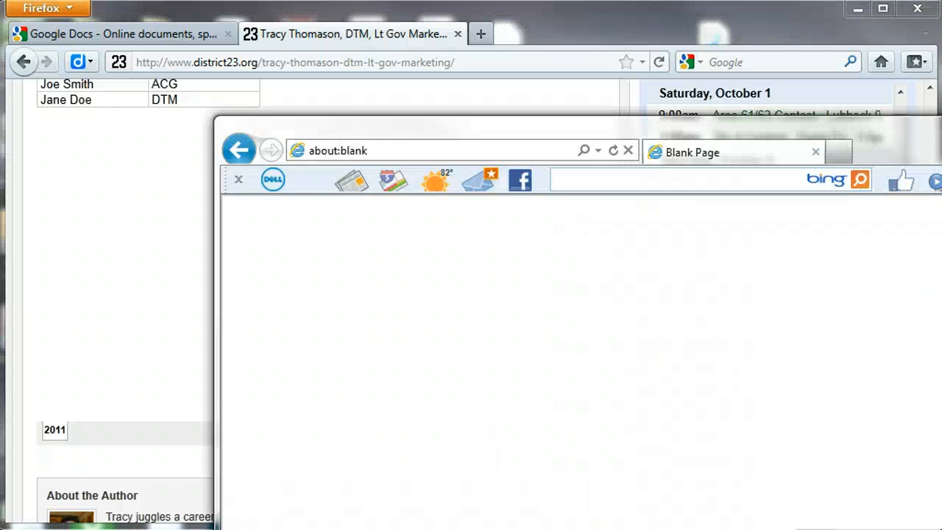
drag(941, 140, 815, 28)
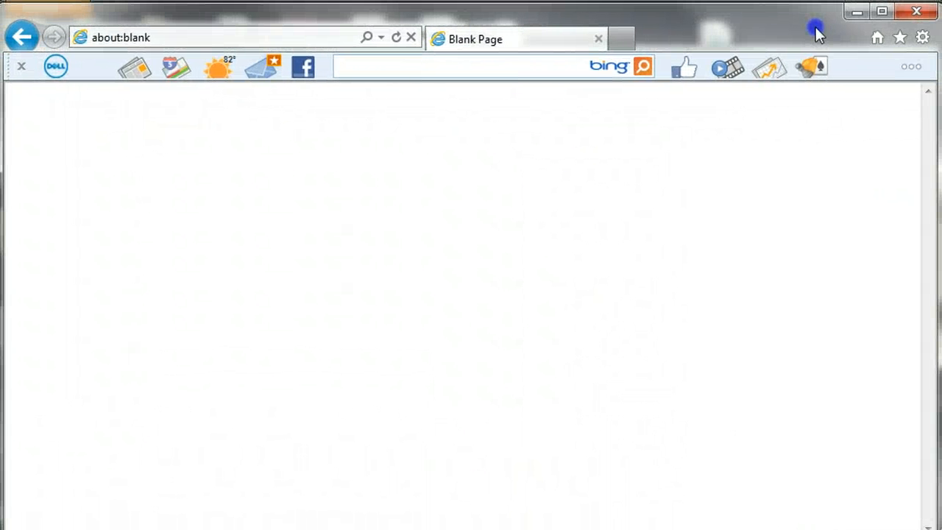
click(225, 32)
text(www.district23.org/)
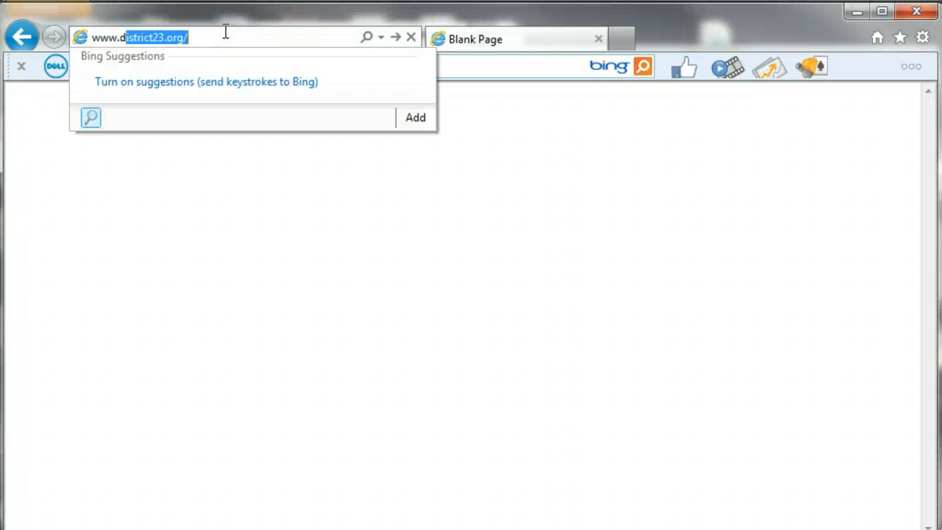
key(Down)
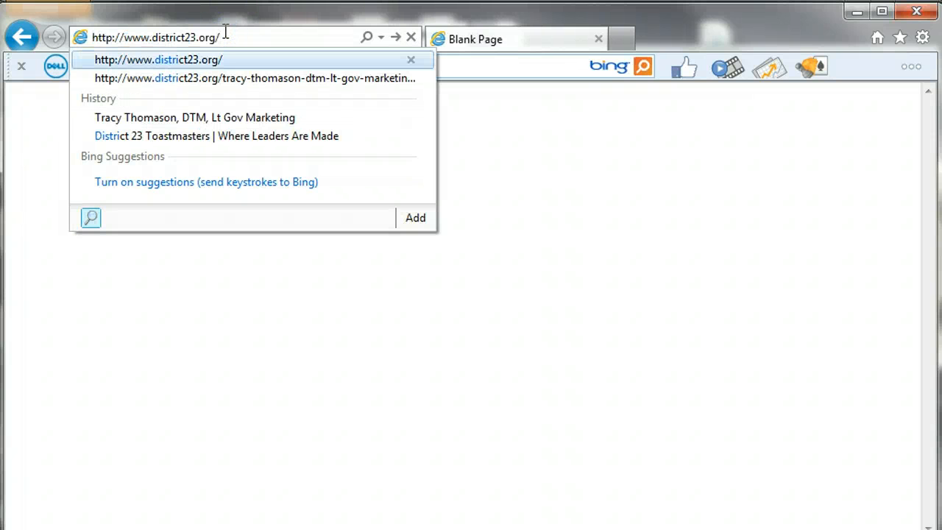
key(Return)
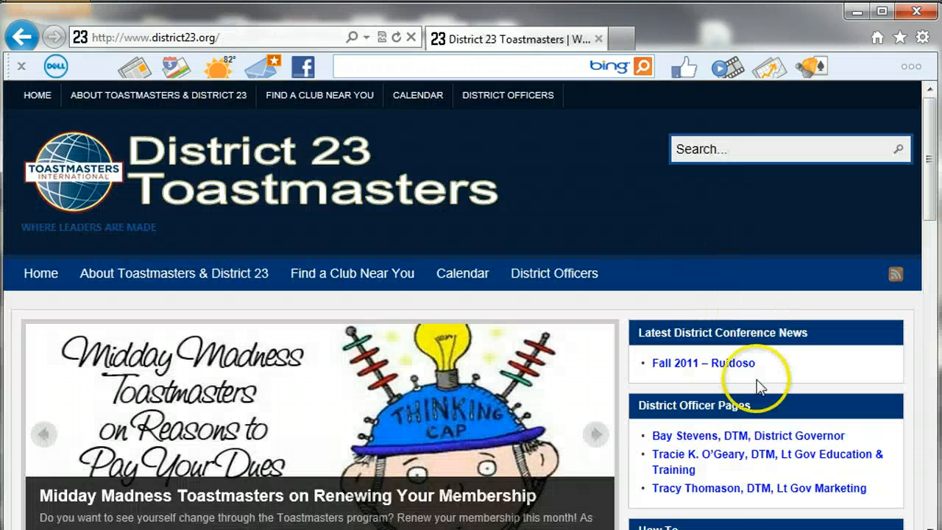
Open the Lt Gov Marketing officer page in Internet Explorer to check its content.
click(730, 489)
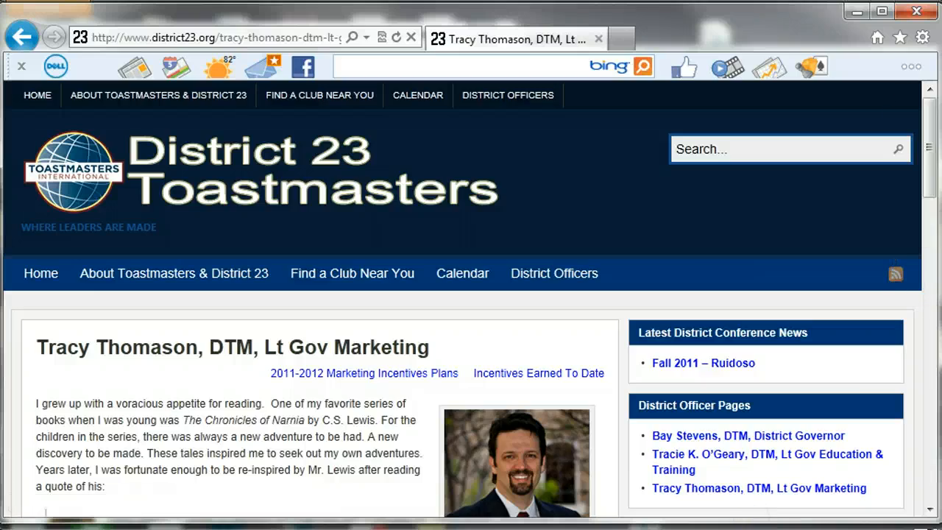
drag(929, 122, 905, 101)
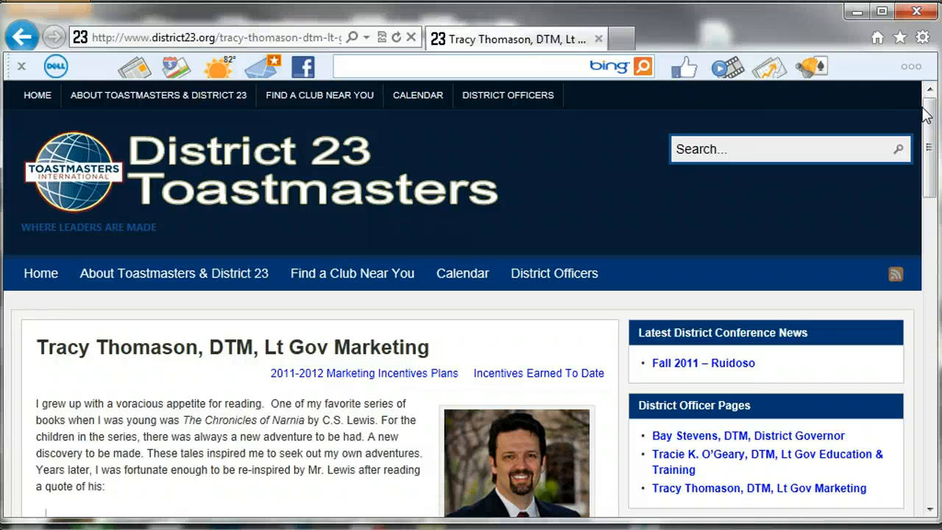